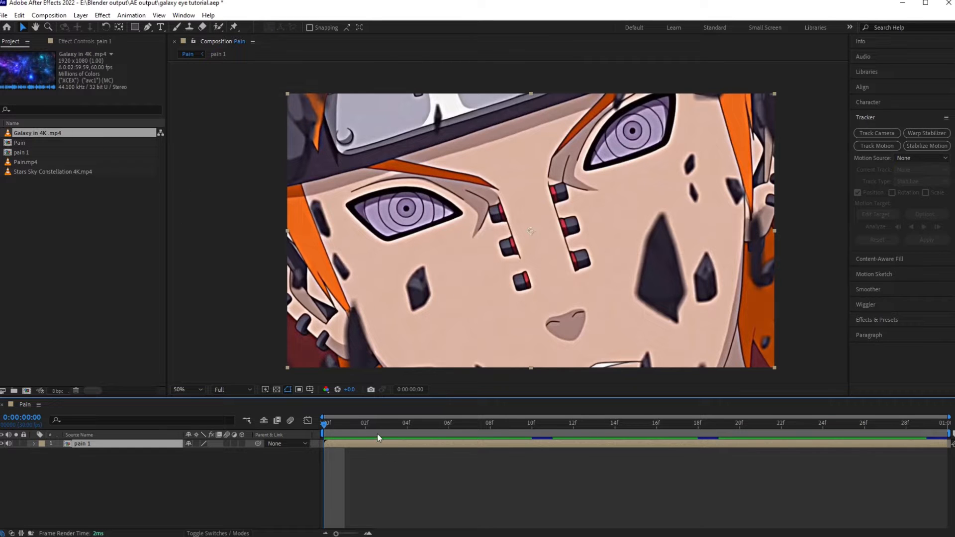
Preview the pain 1 clip in the Pain composition and return to the first frame
left_click_drag(377, 433, 345, 454)
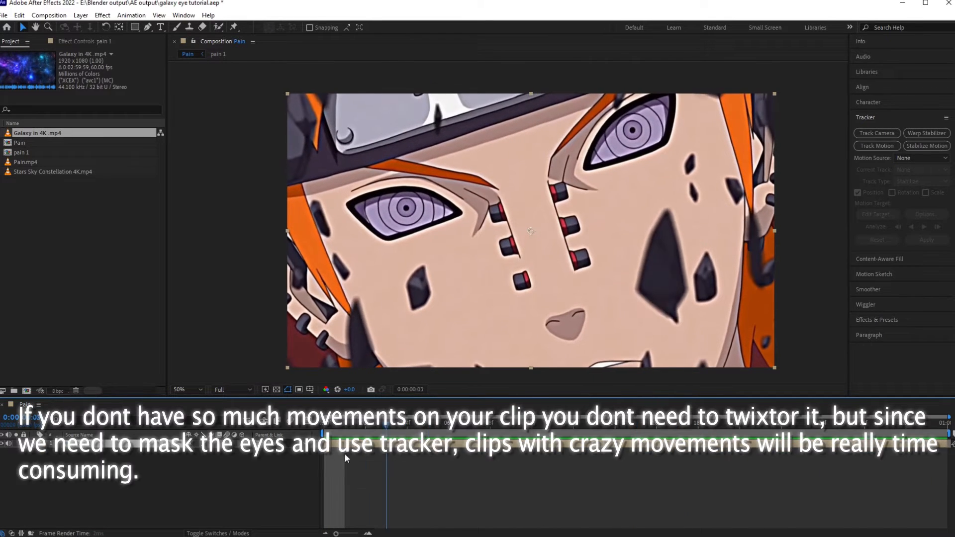
key("space")
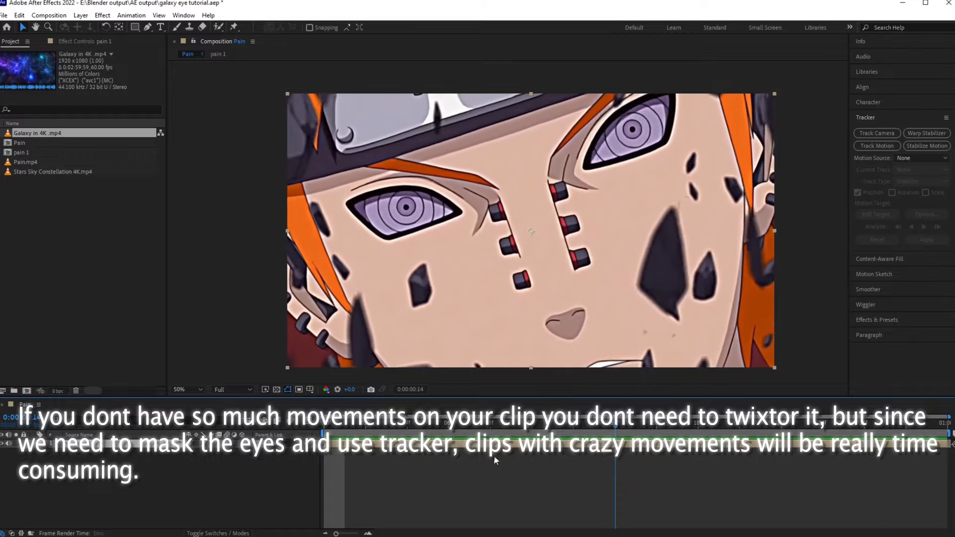
key("Home")
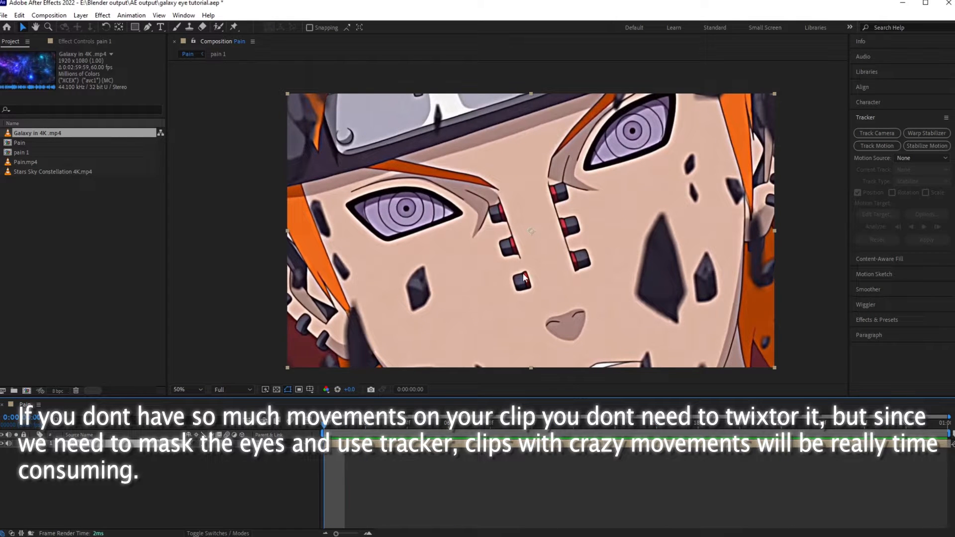
Place the Galaxy in 4K .mp4 footage above the pain 1 layer and preview it
left_click_drag(63, 133, 73, 444)
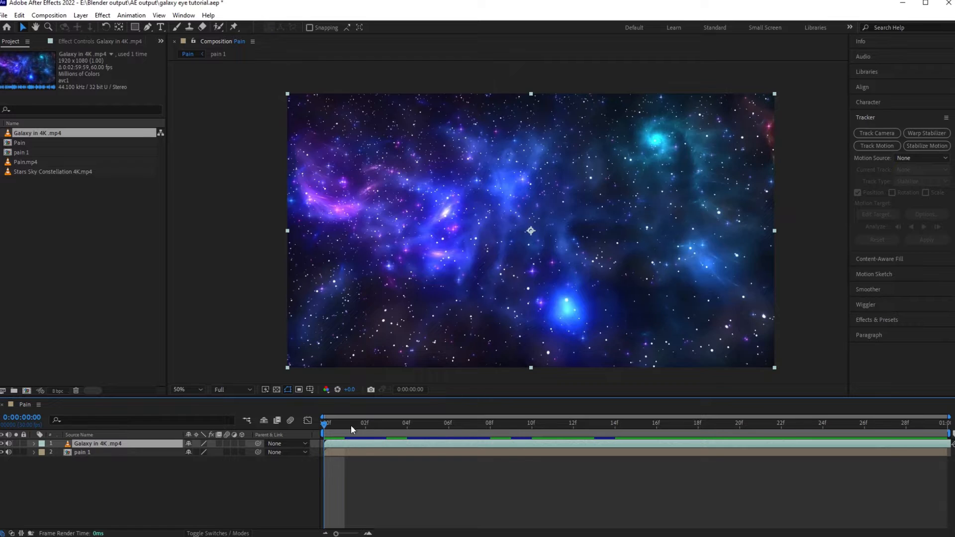
left_click_drag(351, 425, 324, 480)
key("space")
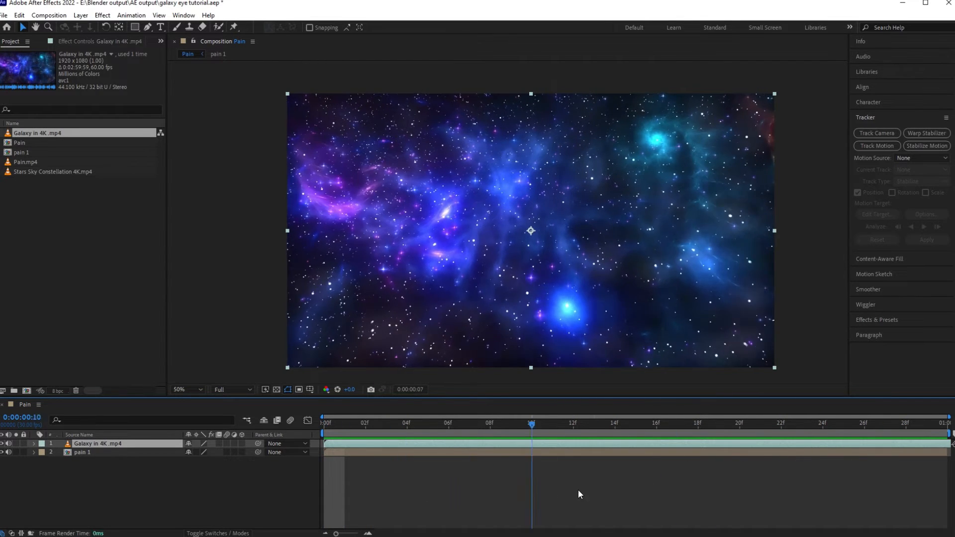
key("space")
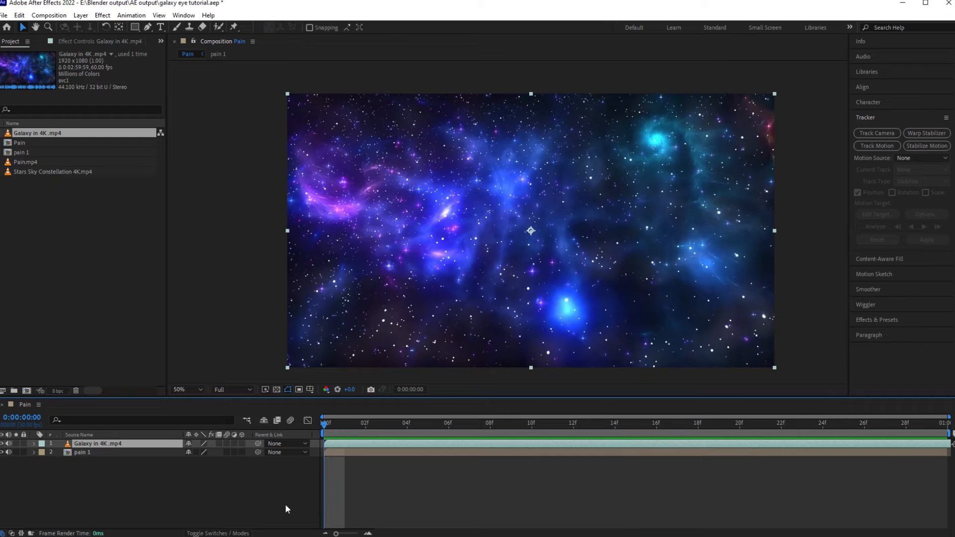
Delete the Galaxy in 4K .mp4 layer from the Pain composition
left_click(371, 497)
left_click(377, 444)
key("Delete")
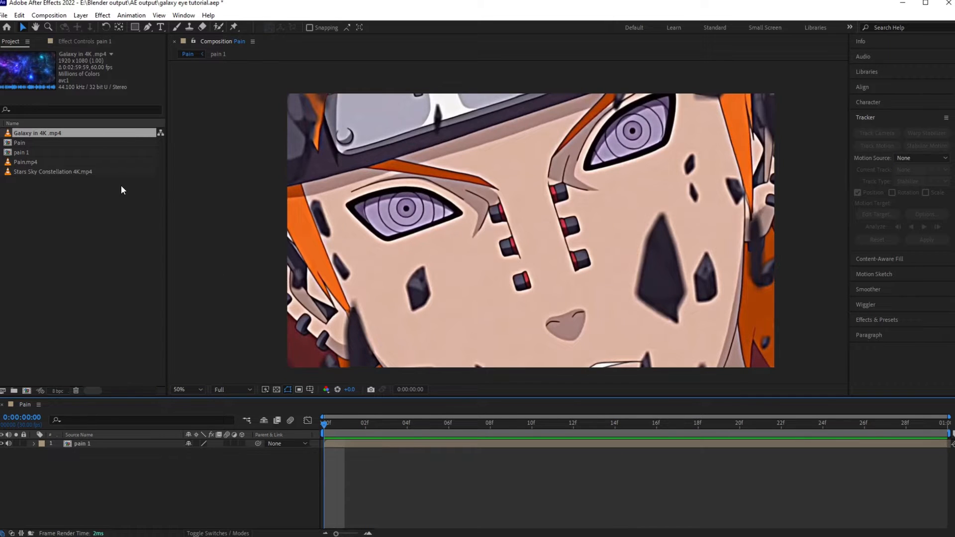
Add Galaxy in 4K .mp4 above the pain 1 layer and set its blending mode to Overlay
left_click_drag(67, 131, 70, 443)
right_click(417, 445)
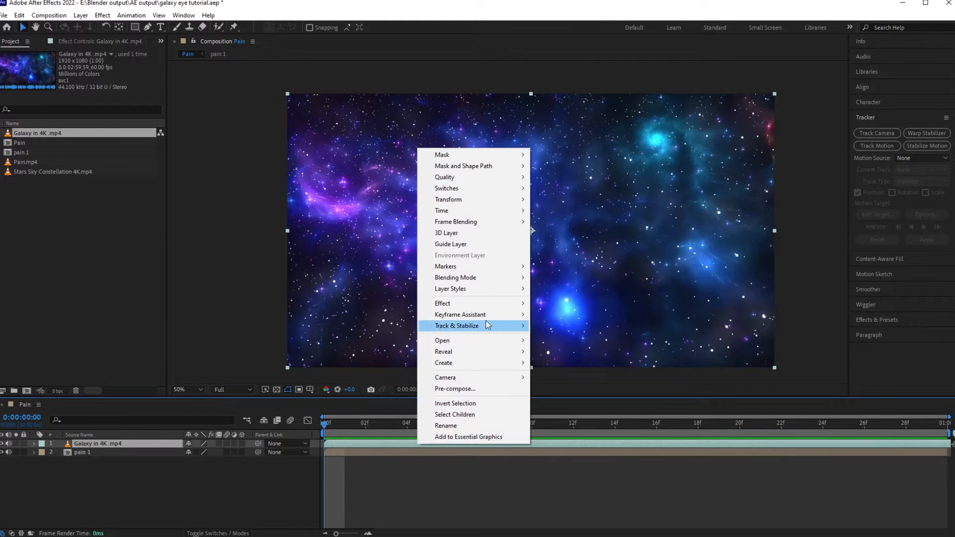
mouse_move(496, 282)
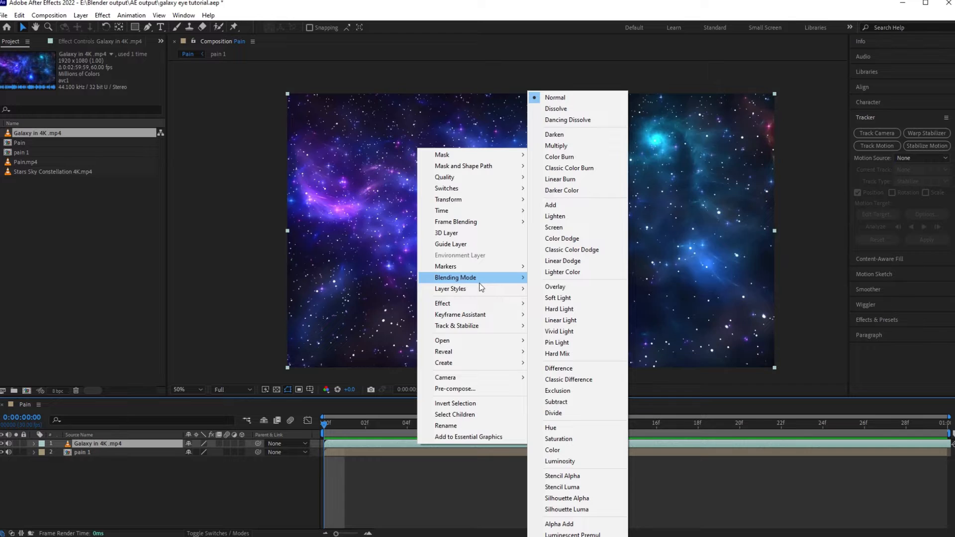
left_click(399, 473)
left_click(366, 445)
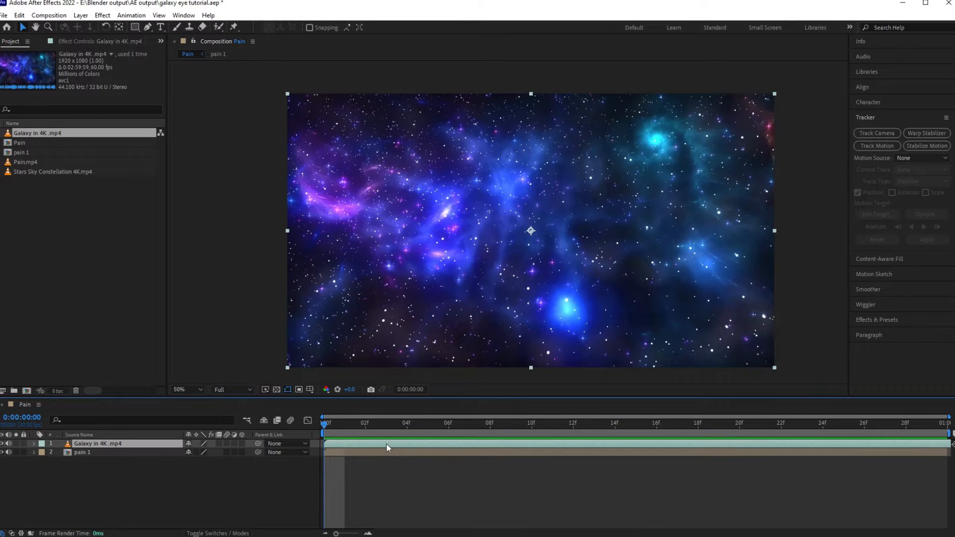
right_click(385, 447)
mouse_move(450, 278)
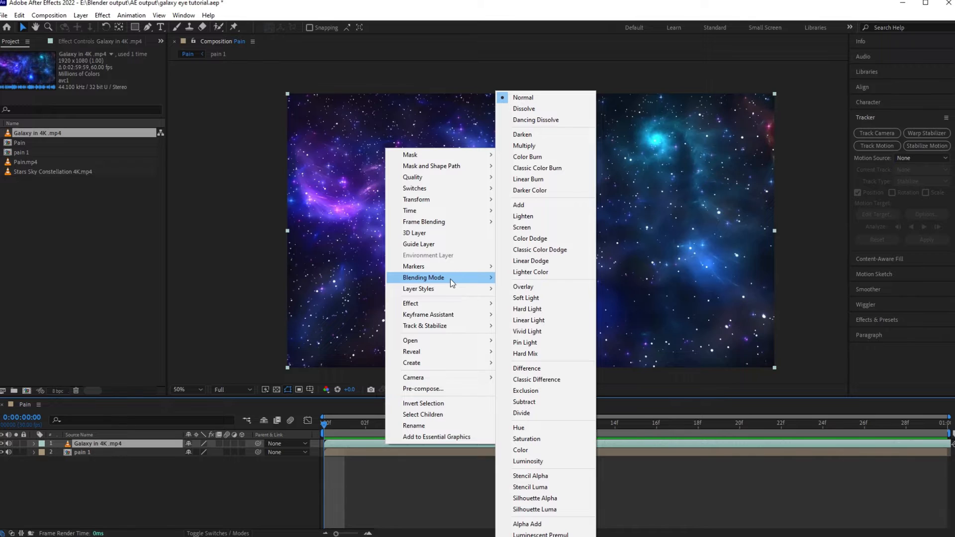
left_click(525, 287)
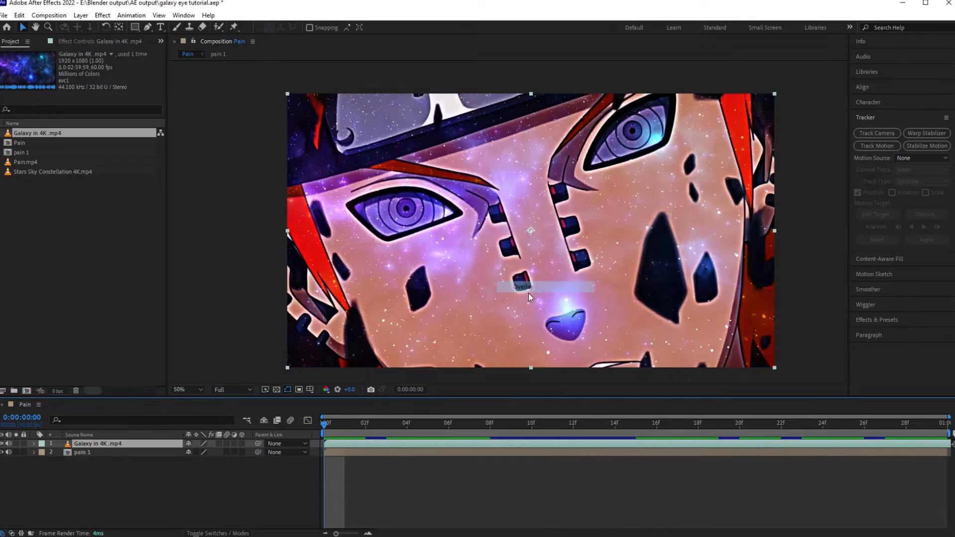
Preview the Overlay blend of the galaxy over the face and remove the galaxy layer
key("space")
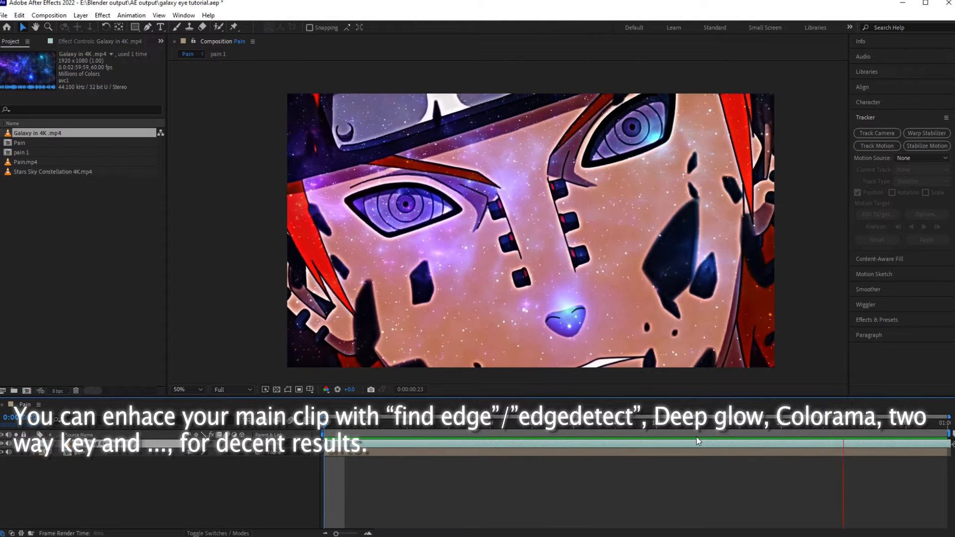
left_click(344, 423)
left_click_drag(344, 424, 324, 423)
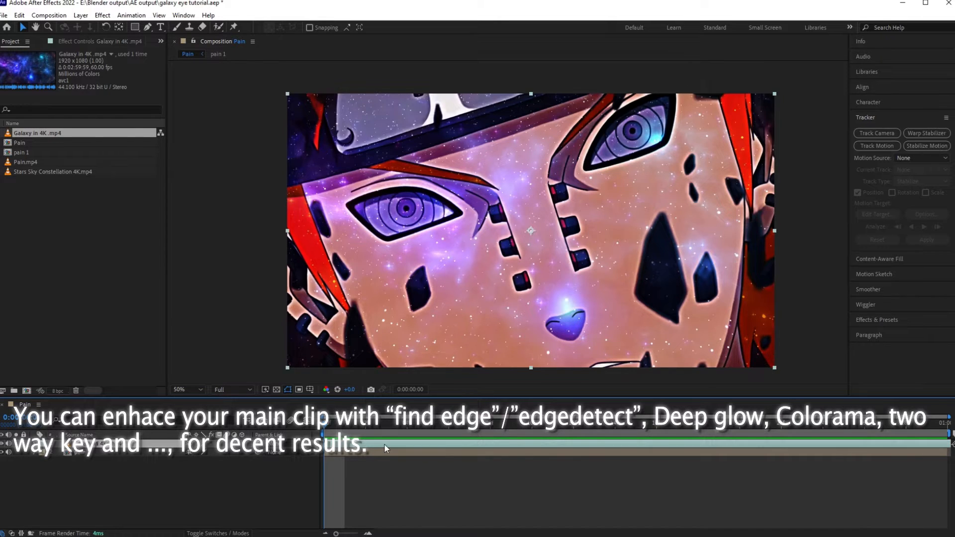
key("Delete")
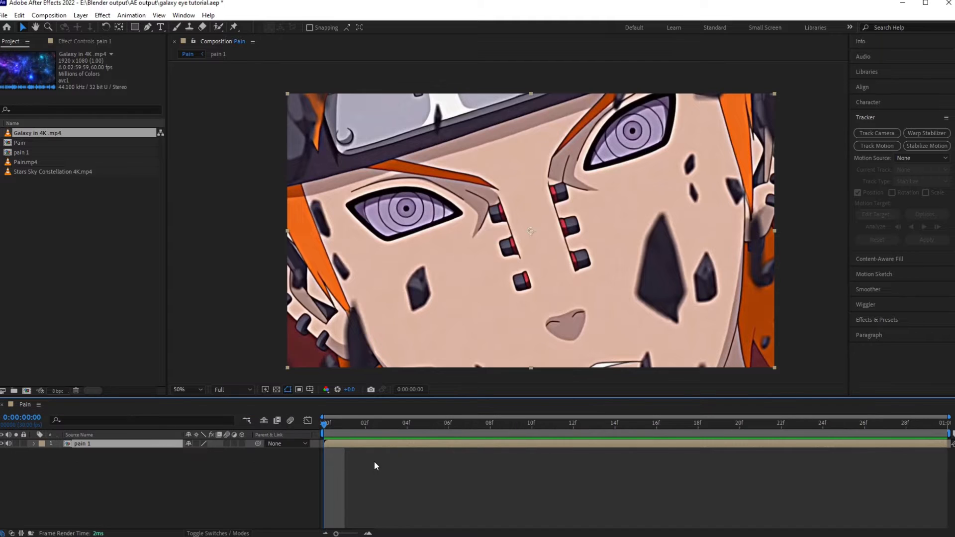
Duplicate the pain 1 layer and start a Pen tool mask on the copy along the lower black outline of the left-hand eye
scroll(423, 205, "up", 1)
left_click_drag(423, 205, 627, 225)
key("g")
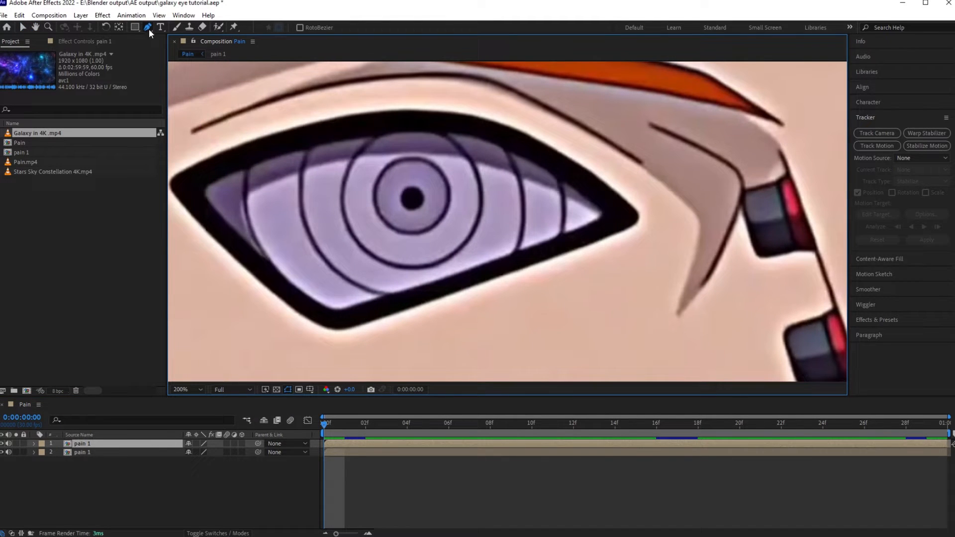
left_click(616, 217)
left_click(563, 239)
left_click(507, 261)
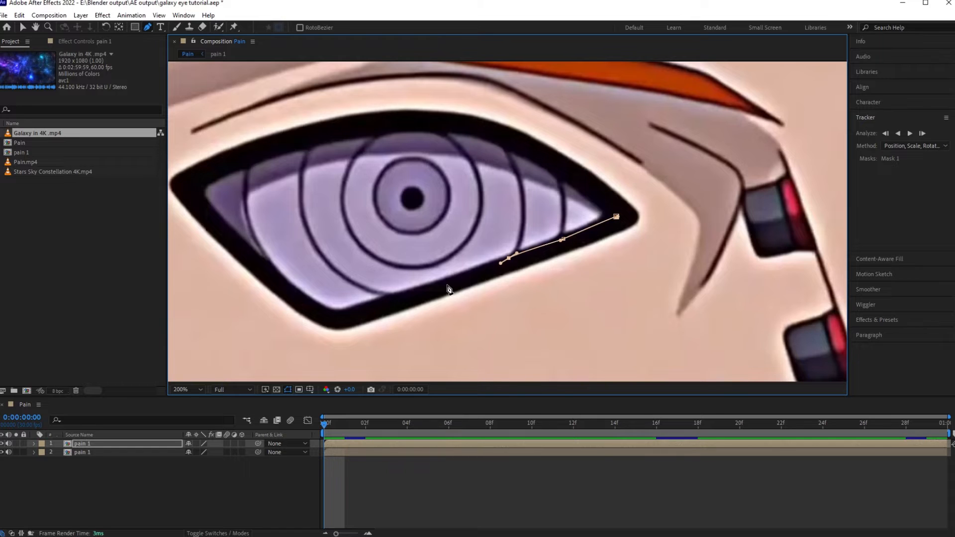
key("ctrl+z")
left_click_drag(505, 263, 458, 281)
left_click(423, 292)
left_click(382, 305)
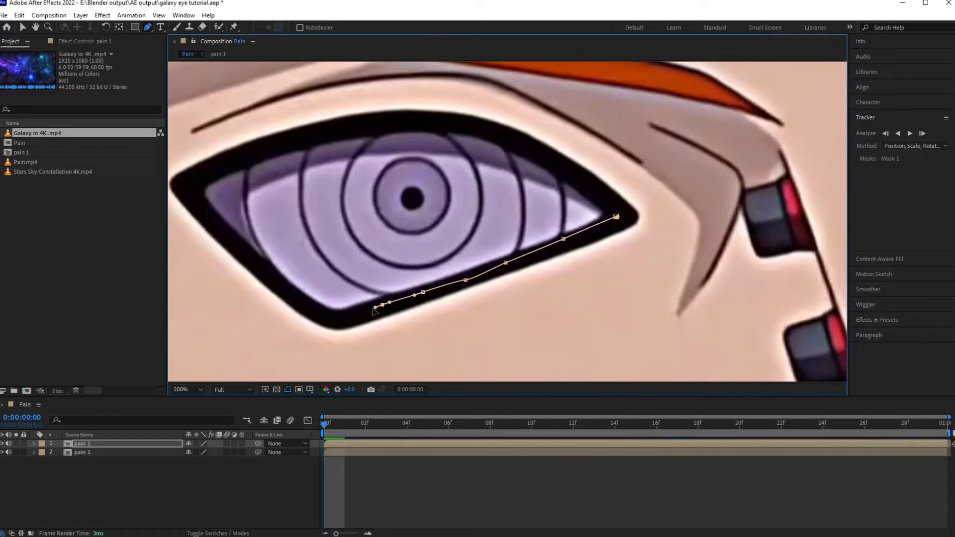
left_click(343, 316)
left_click(317, 307)
left_click(284, 286)
left_click(253, 261)
left_click(245, 255)
left_click(237, 247)
left_click(211, 222)
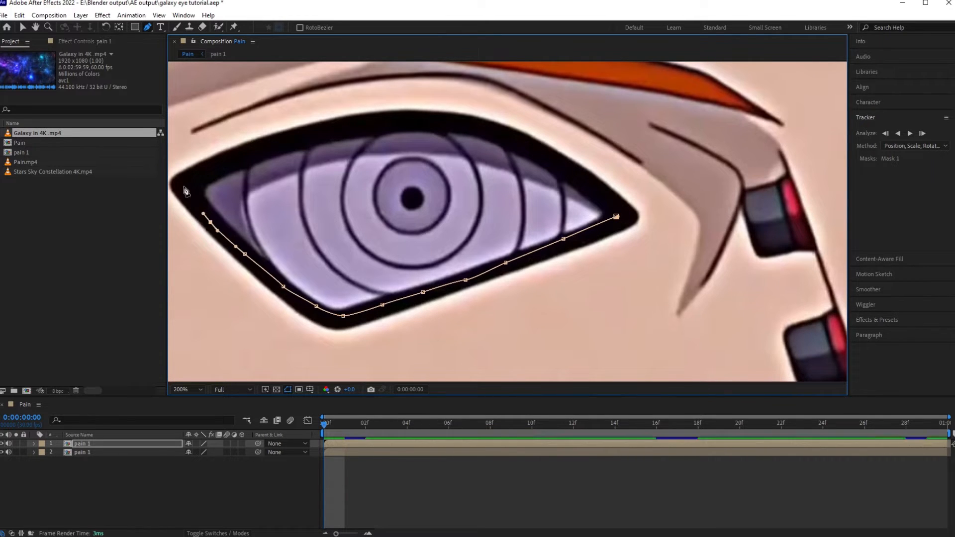
Continue the left-hand eye's mask around the outer corner and along the upper outline, closing it at its starting point
left_click(183, 186)
left_click(220, 167)
left_click(269, 148)
left_click(323, 132)
left_click(386, 122)
left_click(398, 120)
left_click(445, 123)
left_click(508, 132)
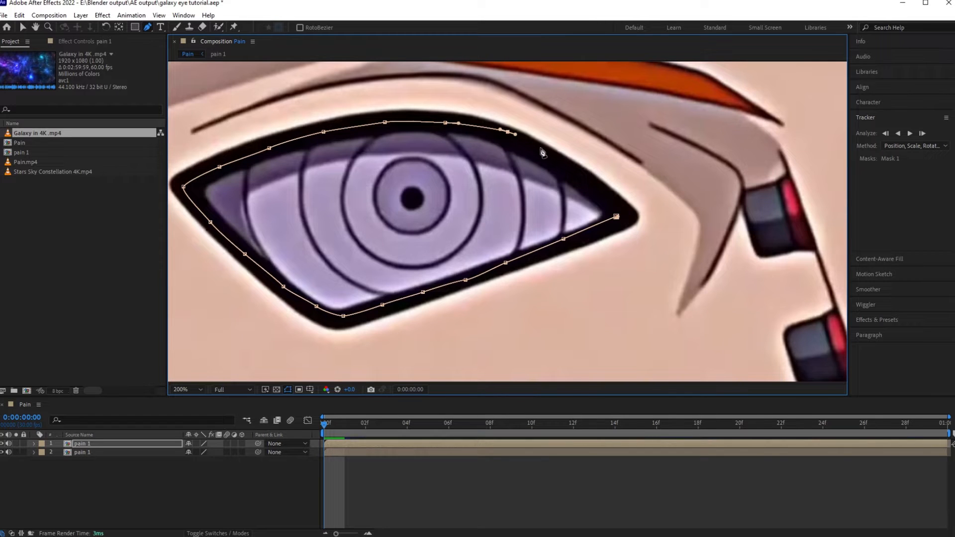
left_click(550, 156)
left_click(592, 189)
left_click(617, 217)
Start a second Pen tool mask on the right-hand eye, from its inner corner along the upper outline to the top outer corner
left_click_drag(662, 235, 250, 338)
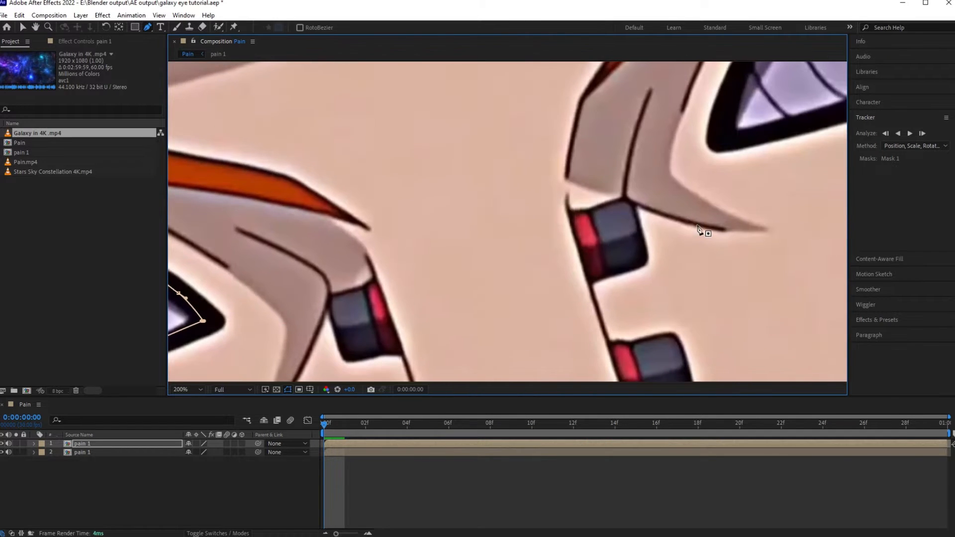
left_click_drag(704, 230, 375, 361)
left_click(391, 266)
left_click_drag(400, 226, 402, 221)
left_click(416, 177)
left_click(451, 131)
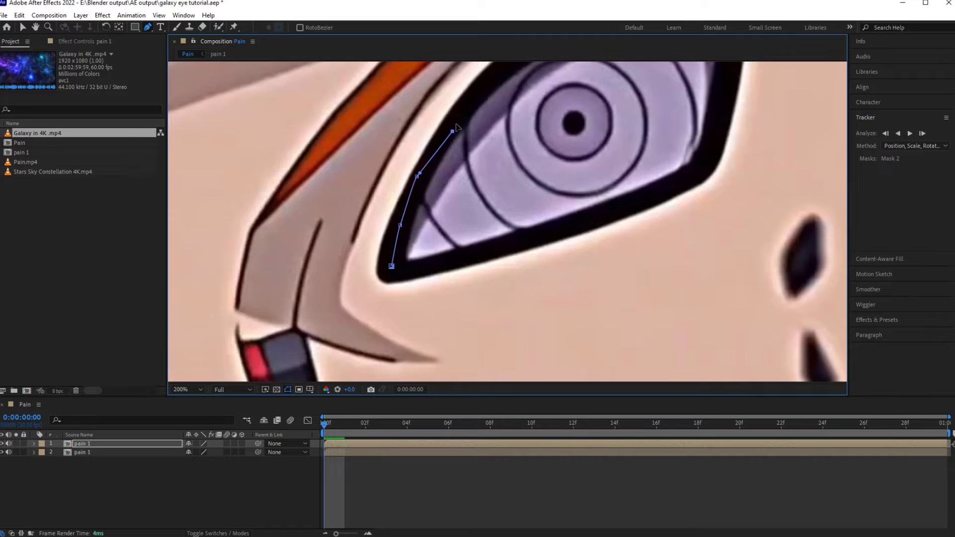
left_click(480, 89)
left_click(511, 66)
left_click_drag(518, 96, 373, 233)
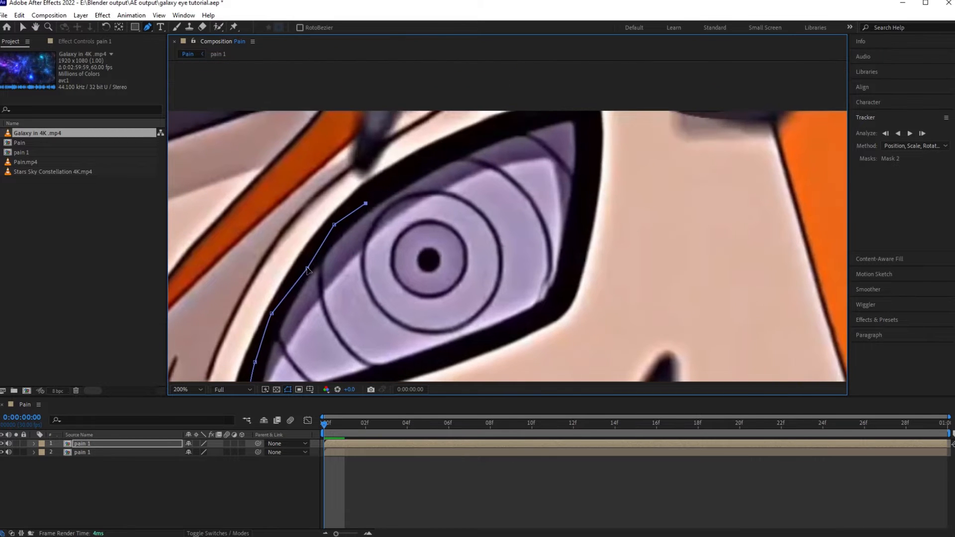
left_click_drag(308, 271, 305, 268)
left_click_drag(382, 188, 384, 187)
left_click_drag(424, 167, 431, 164)
left_click_drag(366, 204, 364, 200)
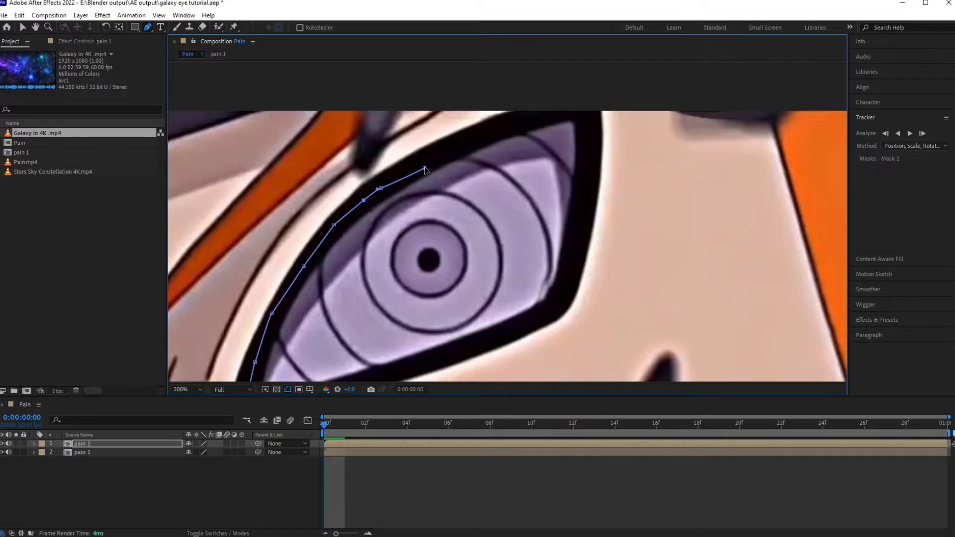
left_click_drag(424, 168, 385, 232)
left_click(377, 216)
left_click_drag(422, 202, 428, 200)
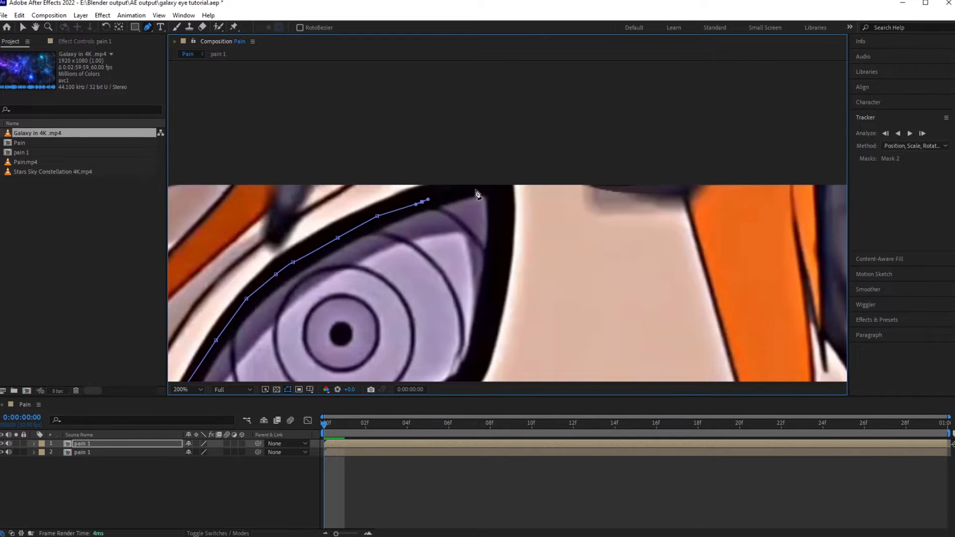
left_click(474, 189)
left_click(500, 188)
Continue the right-hand eye's mask down the outer side and along the lower outline, closing it at the inner corner
left_click(494, 231)
left_click_drag(491, 283, 491, 291)
left_click_drag(483, 340, 551, 220)
left_click(548, 220)
left_click(538, 241)
left_click(497, 263)
left_click_drag(461, 279, 471, 276)
left_click(428, 292)
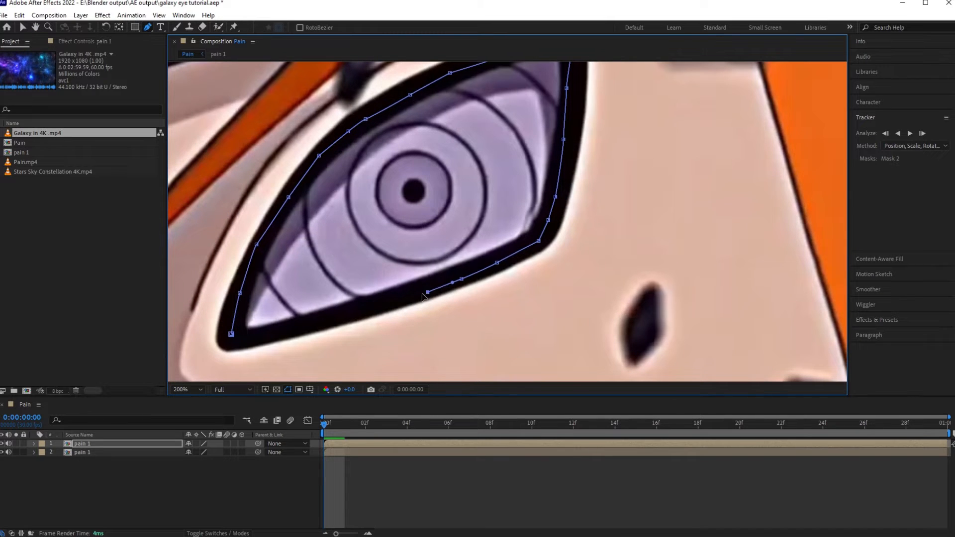
left_click(390, 302)
left_click(345, 315)
left_click_drag(304, 325, 311, 324)
left_click(249, 336)
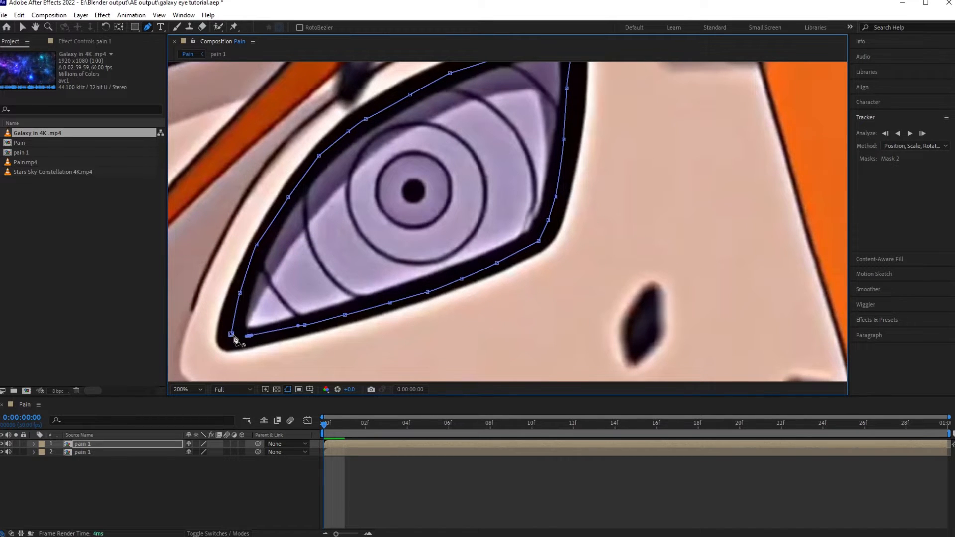
left_click(232, 335)
Check both eye masks against the eye movement by scrubbing and previewing the clip
left_click_drag(465, 218, 387, 342)
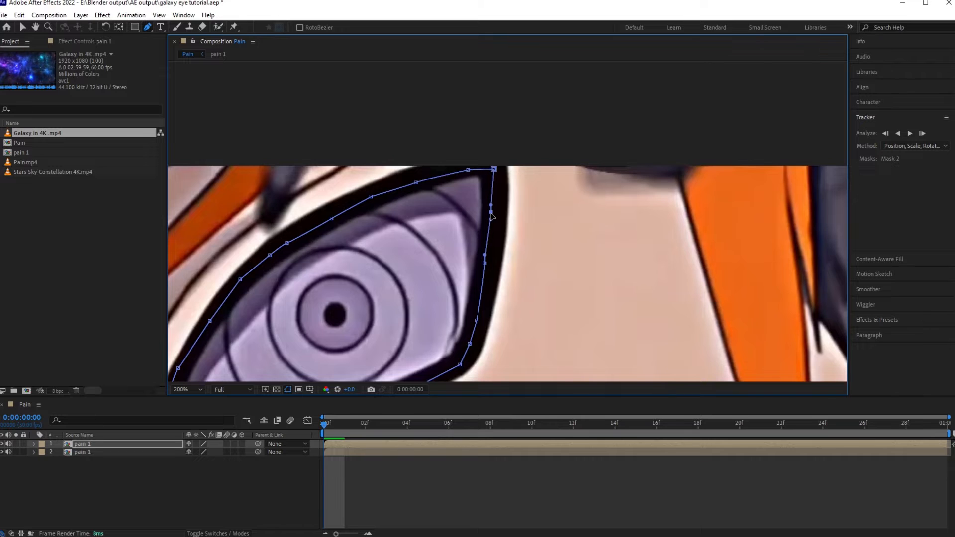
scroll(547, 165, "down", 4)
left_click_drag(547, 164, 547, 164)
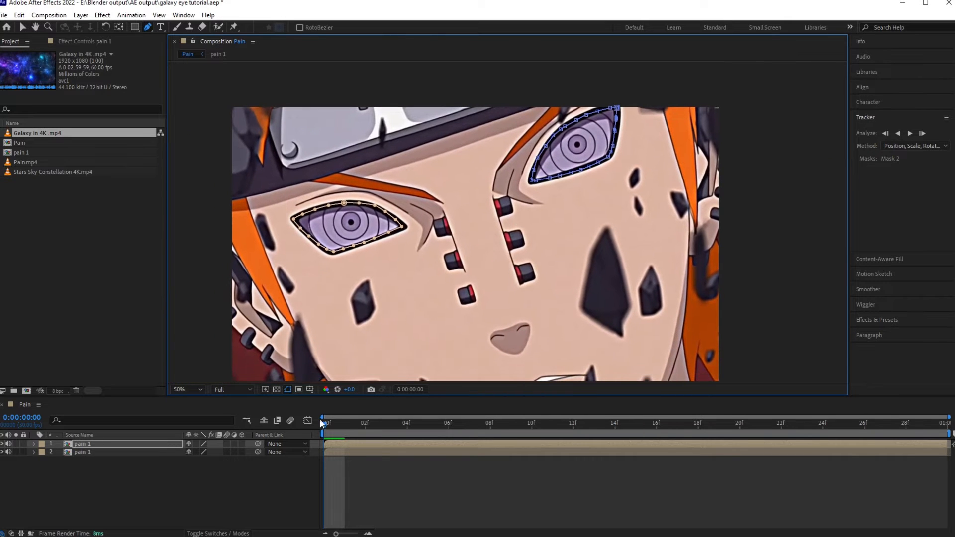
left_click(331, 429)
left_click_drag(324, 428, 761, 429)
key("space")
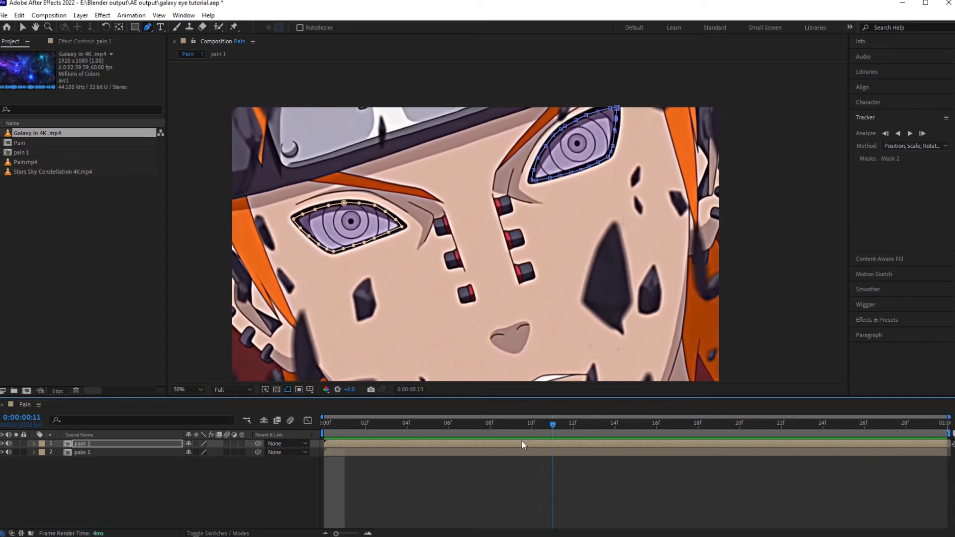
Select Mask 1 and Mask 2 on the upper pain 1 layer and track both forward through the clip
left_click(34, 443)
left_click(71, 454)
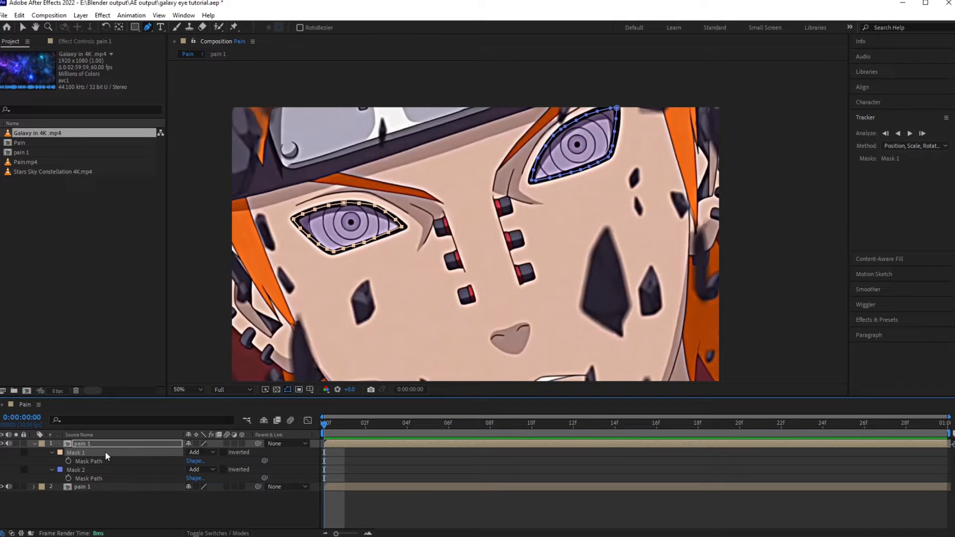
left_click(76, 471, "shift")
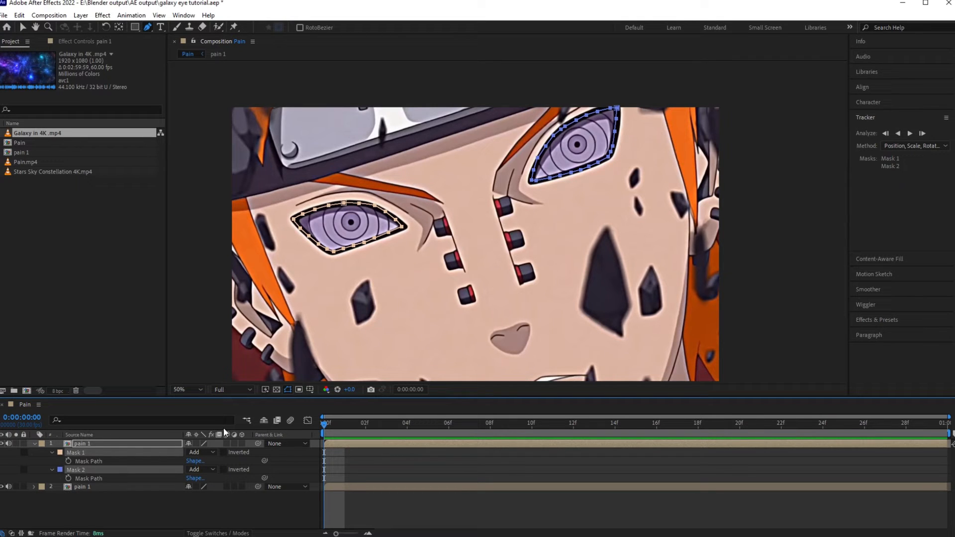
left_click(911, 133)
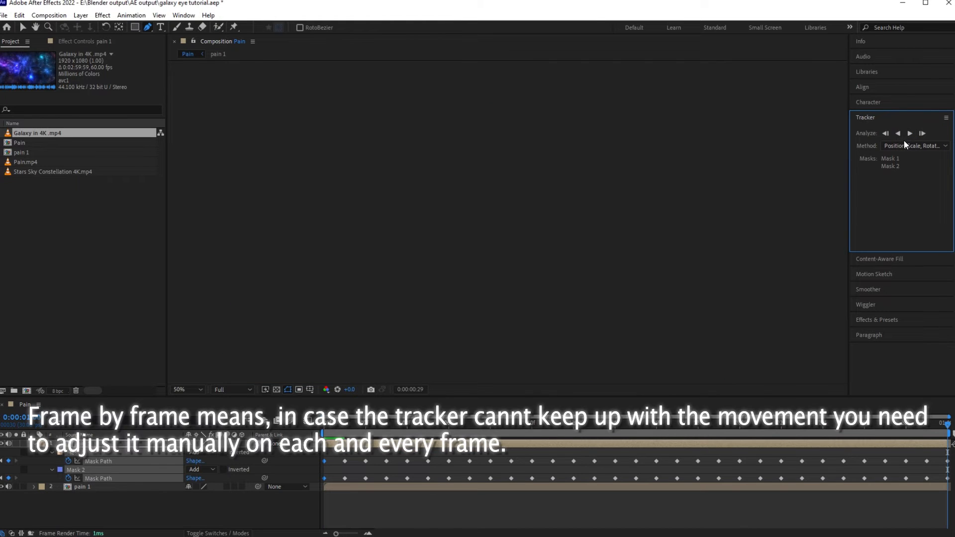
Return to the first frame and track both selected masks forward by one frame
left_click_drag(356, 431, 301, 469)
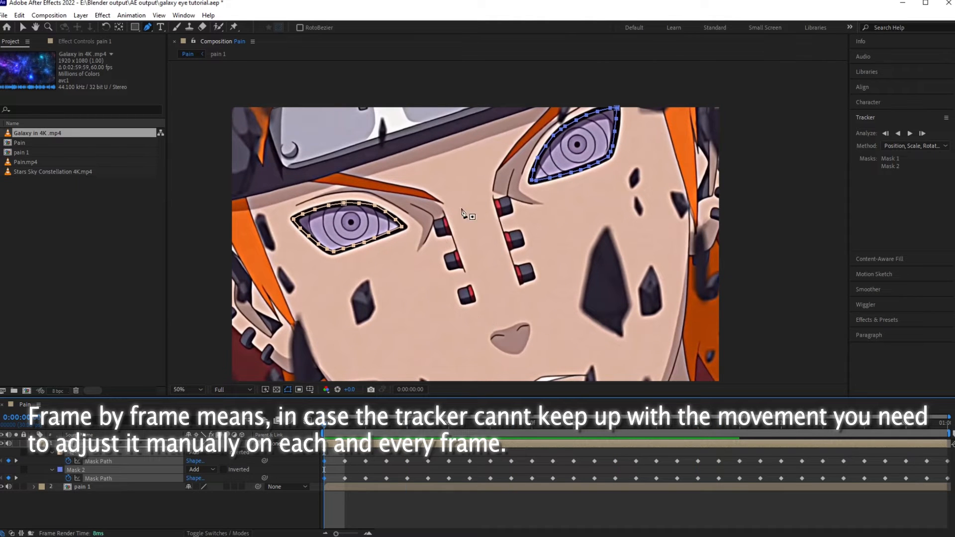
left_click(925, 132)
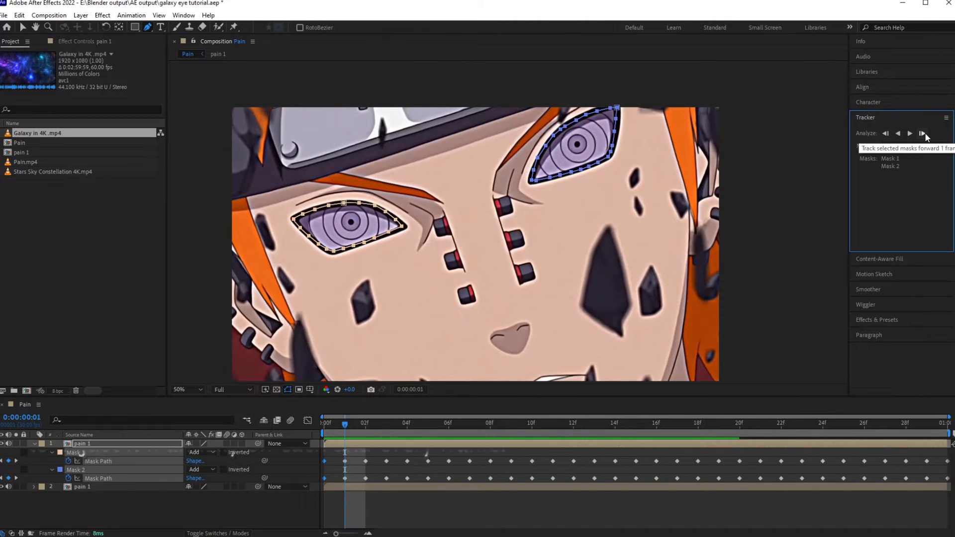
From the first frame, add the Galaxy in 4K footage above all layers and copy tracked Mask 1 and Mask 2 onto it
left_click_drag(317, 426, 318, 427)
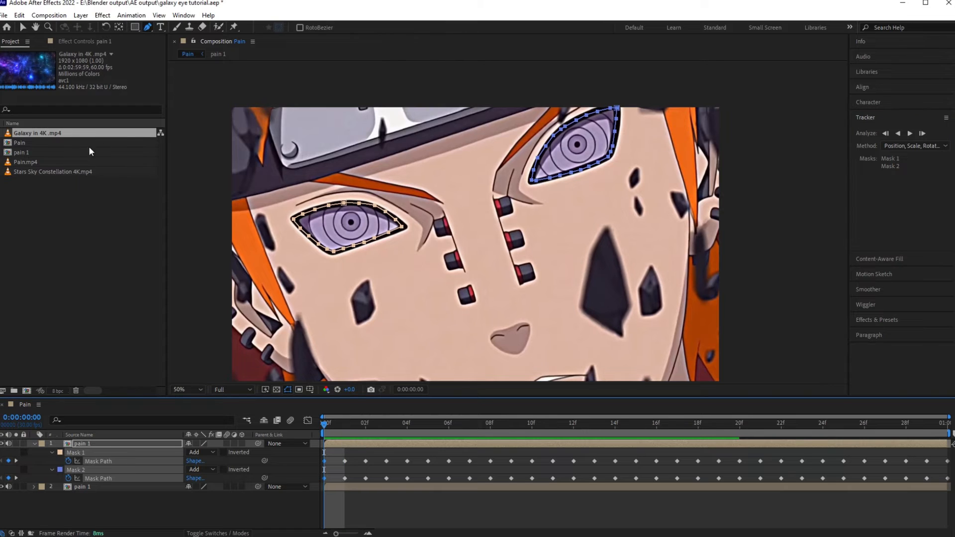
left_click_drag(52, 133, 74, 443)
left_click(72, 462)
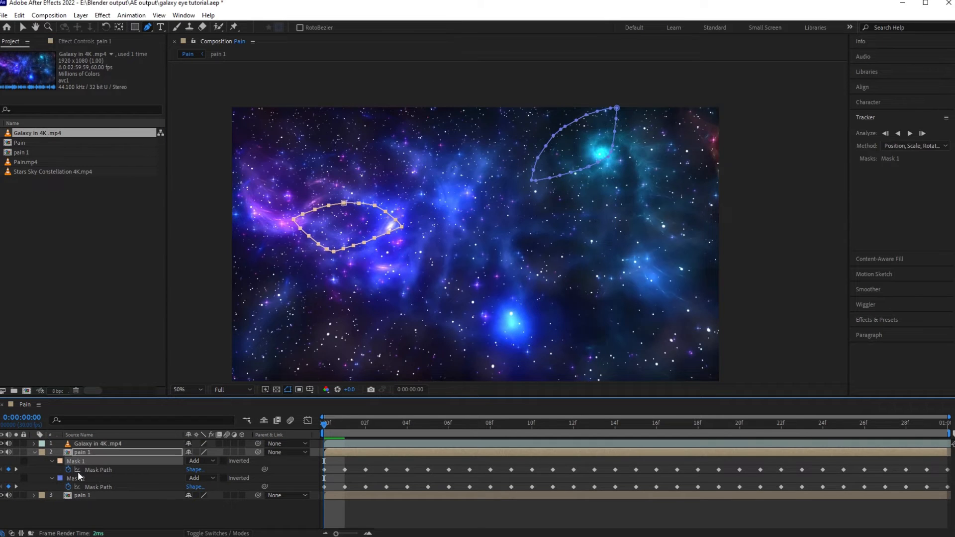
left_click(83, 480, "ctrl")
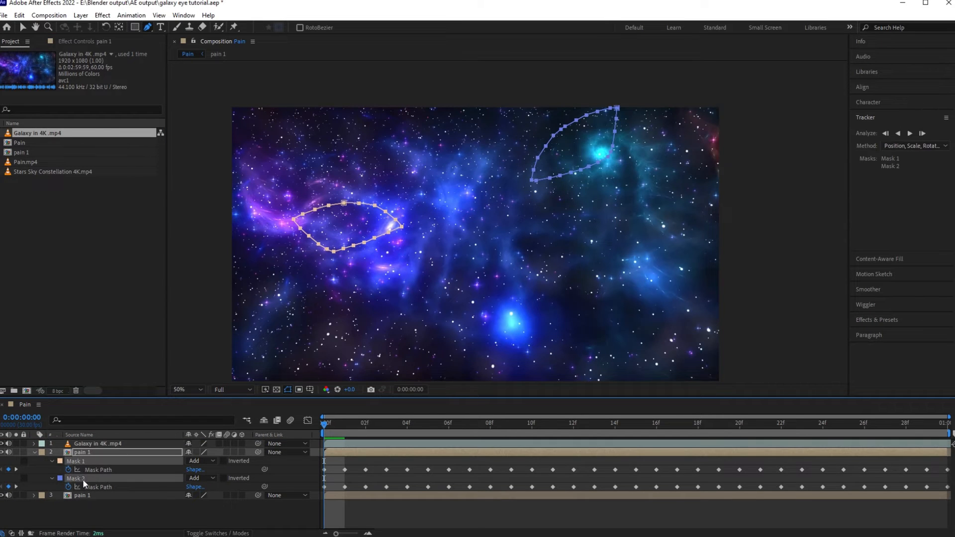
left_click(345, 443)
Set the masked galaxy layer's blending mode to Overlay
right_click(362, 443)
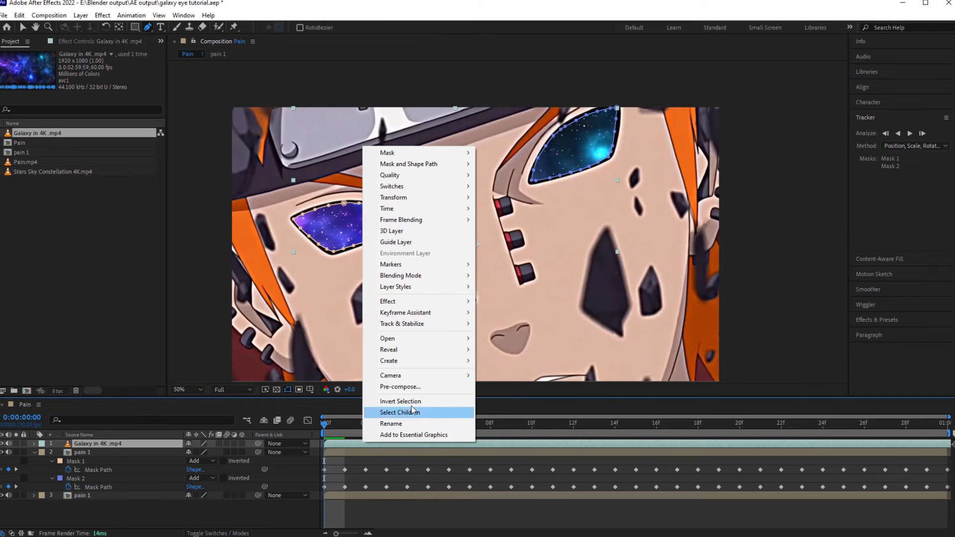
mouse_move(427, 275)
left_click(500, 286)
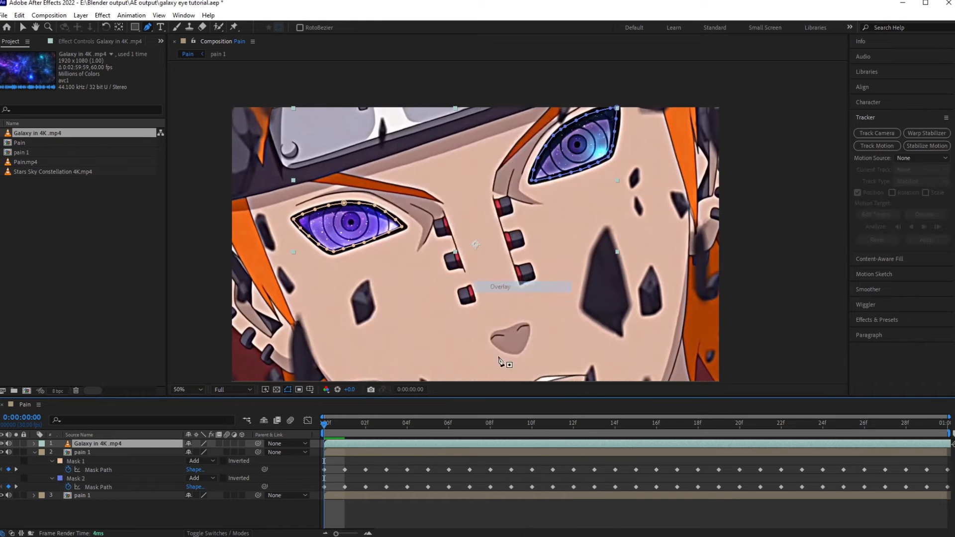
Try the Add blending mode on the galaxy layer and restore Overlay
right_click(401, 446)
mouse_move(477, 279)
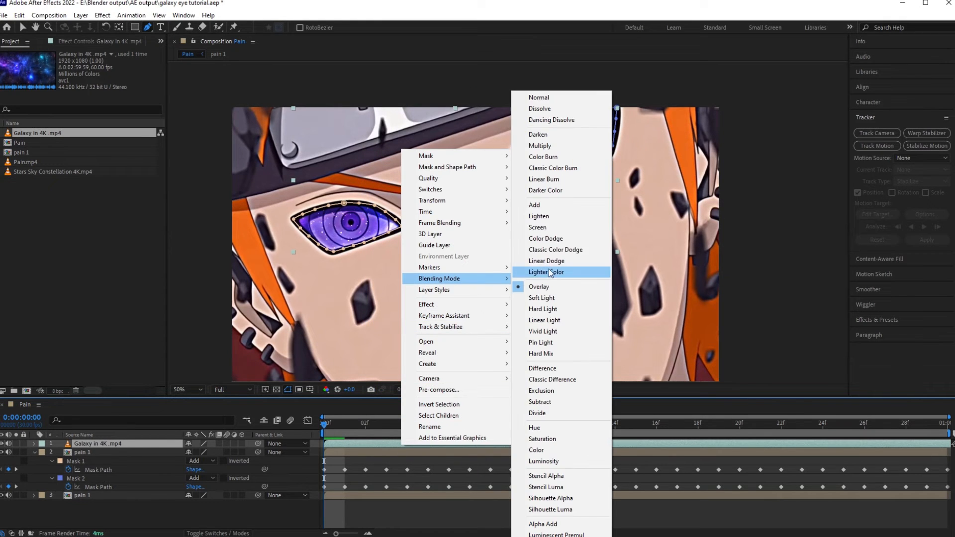
left_click(538, 205)
right_click(410, 445)
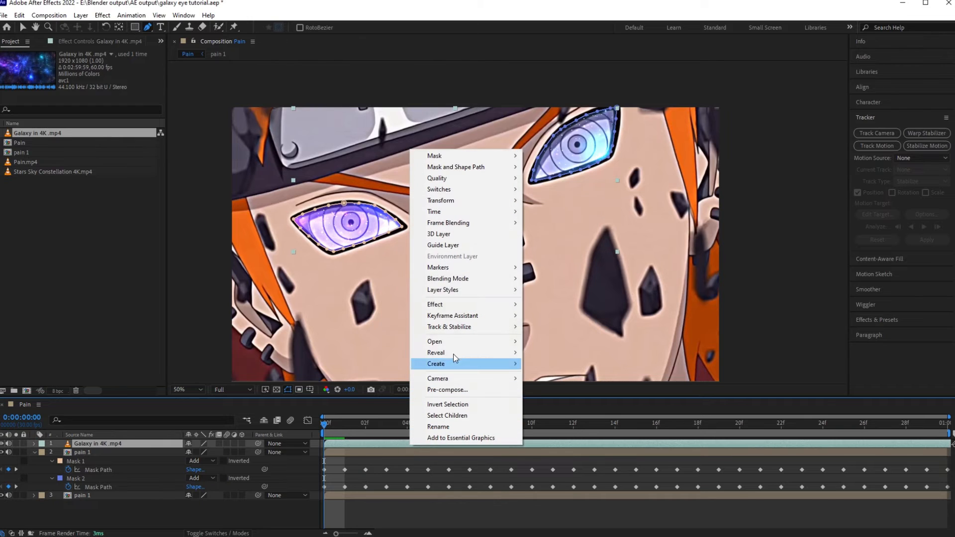
mouse_move(478, 277)
left_click(555, 288)
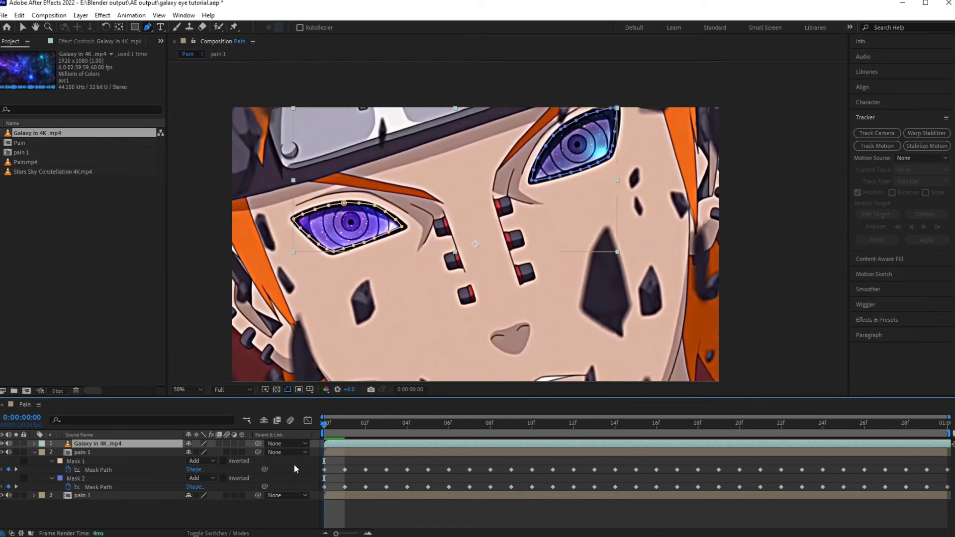
Collapse the masked pain 1 layer and preview the galaxy overlay in both eyes through the clip
left_click(34, 452)
key("space")
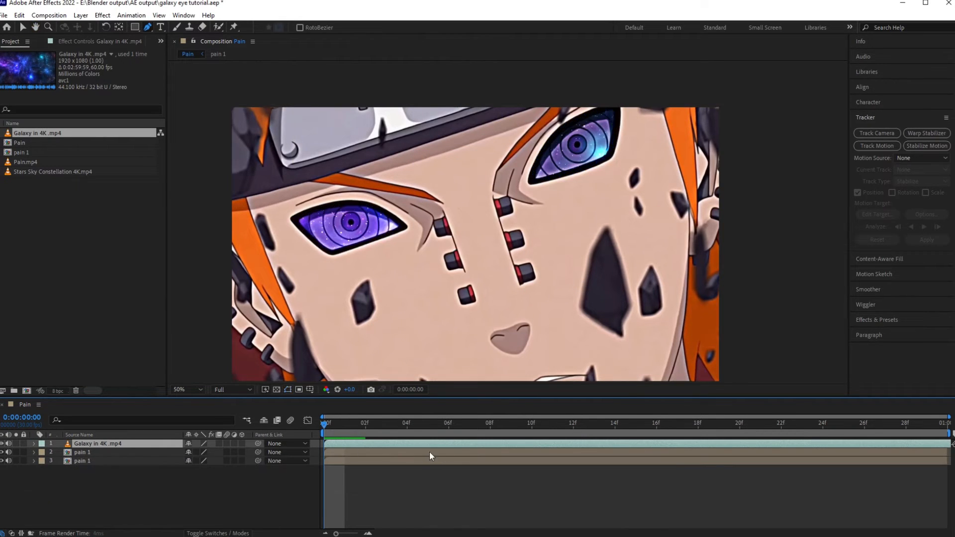
key("space")
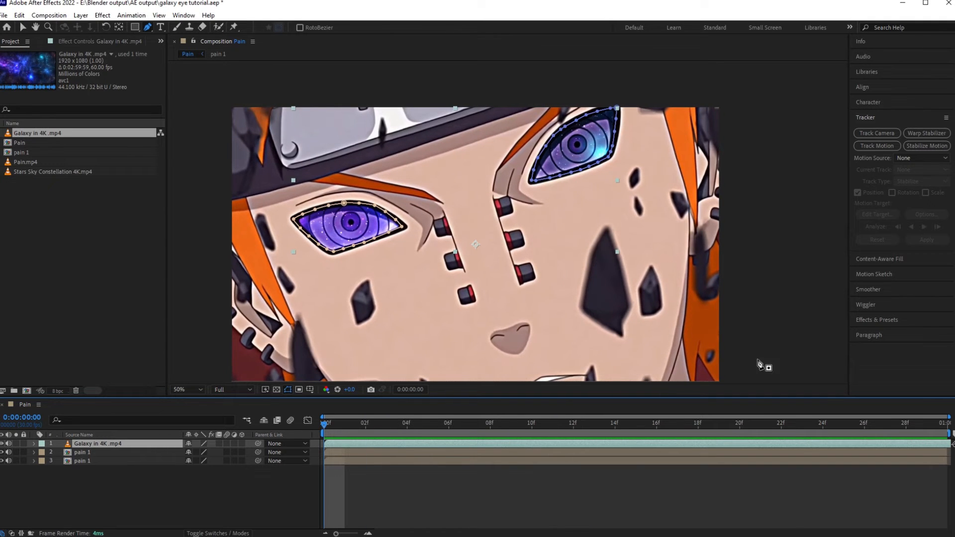
Apply the Deep Glow effect to the galaxy layer and enable its Unmult option
left_click(879, 321)
left_click(879, 208)
type("deep g")
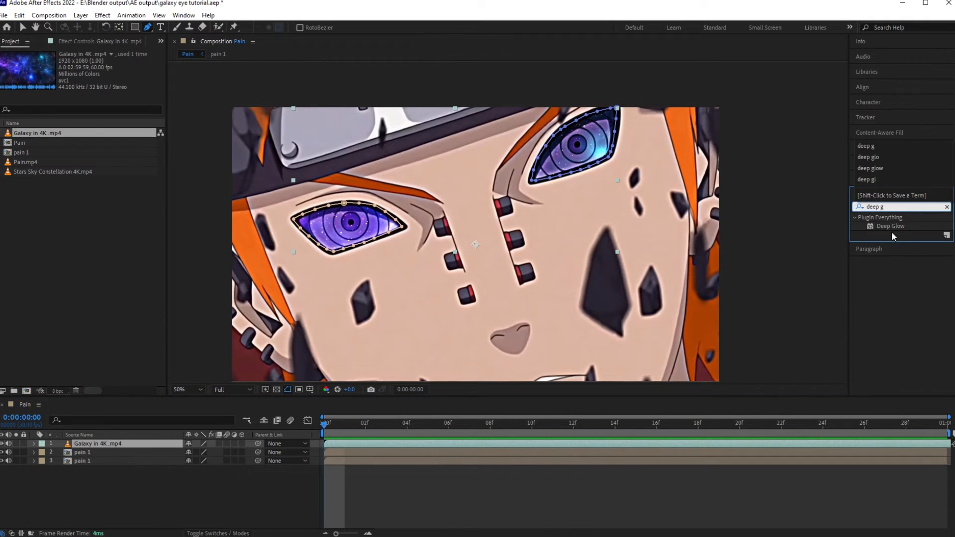
left_click_drag(891, 226, 477, 443)
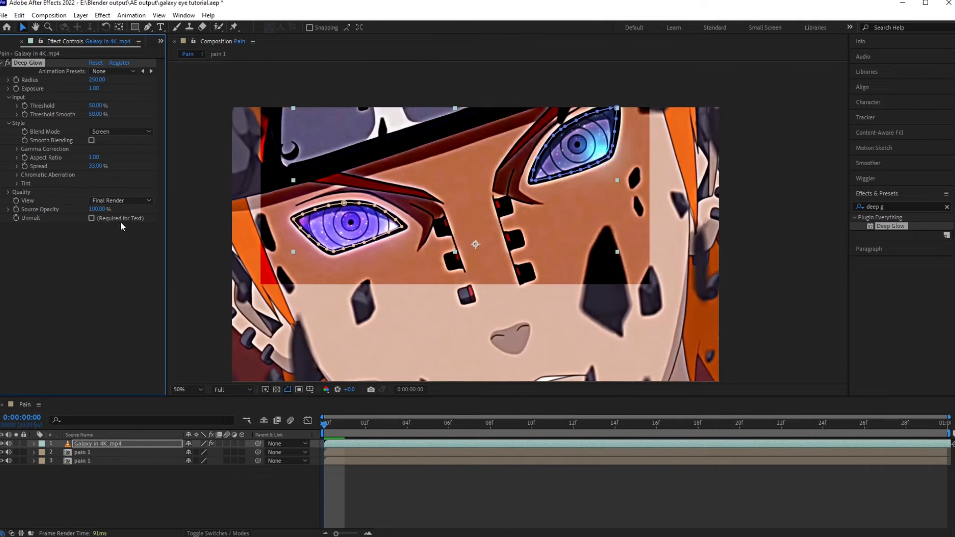
left_click(92, 218)
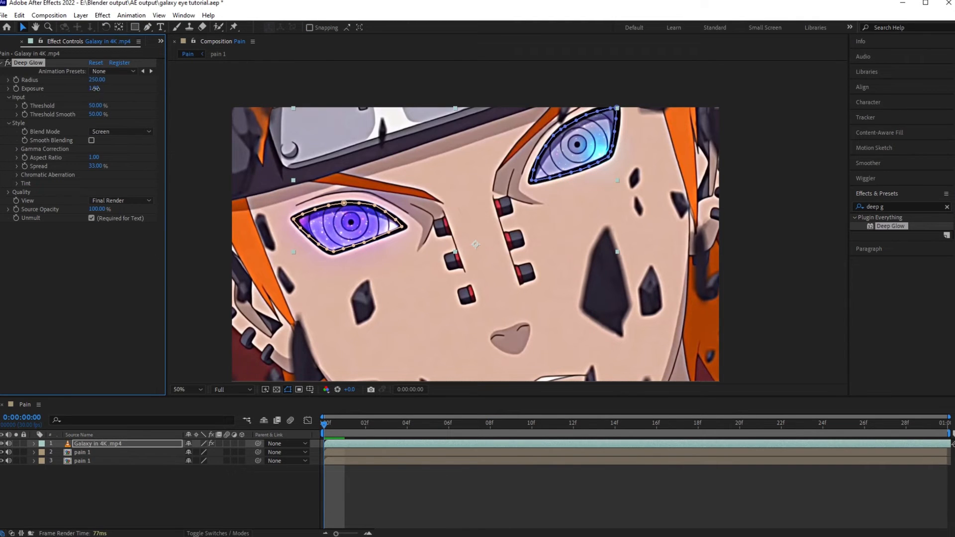
Try a Deep Glow Exposure of 1.87 on the galaxy layer and set it to 1
left_click_drag(95, 88, 138, 99)
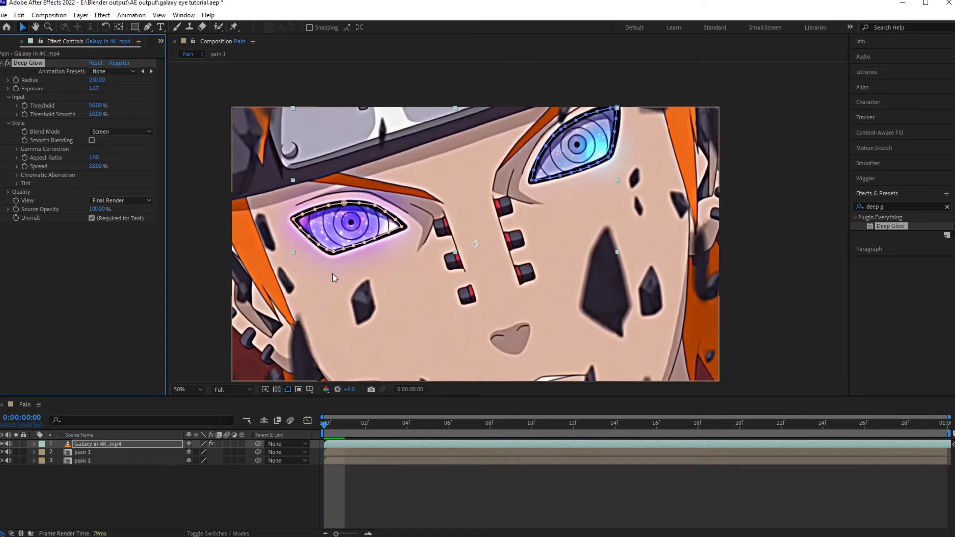
left_click(96, 89)
type("1")
key("Return")
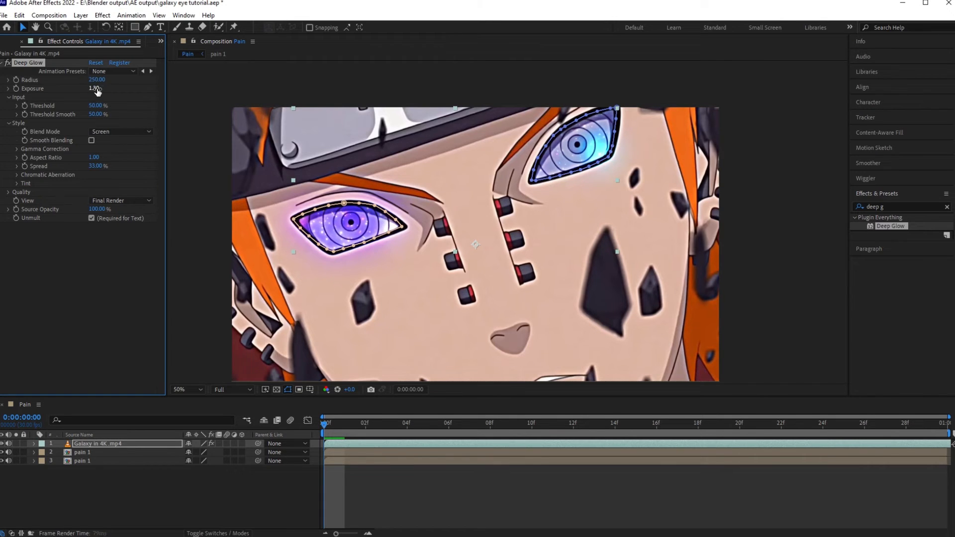
Darken the background by setting the lowest pain 1 layer's opacity to 70%
left_click(369, 462)
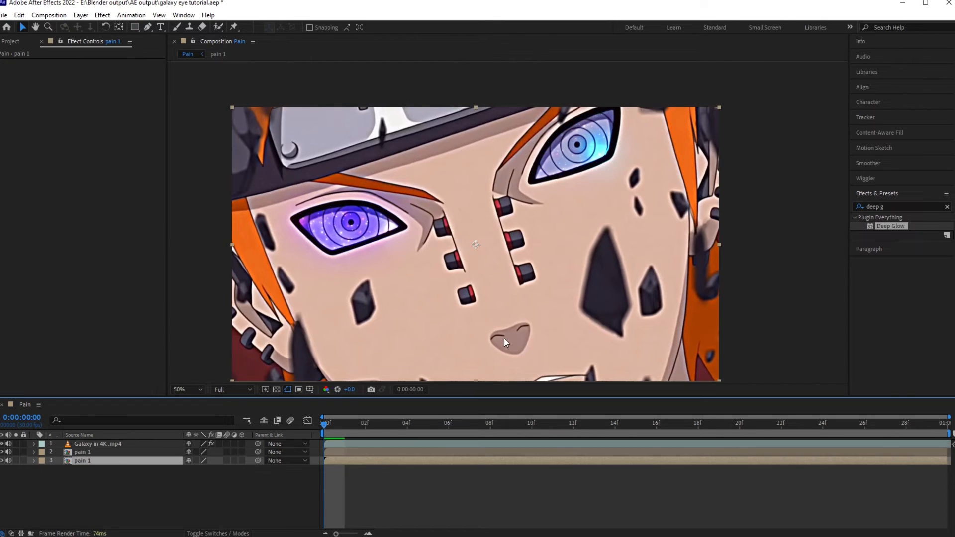
key("t")
left_click(188, 470)
key("Return")
left_click(204, 470)
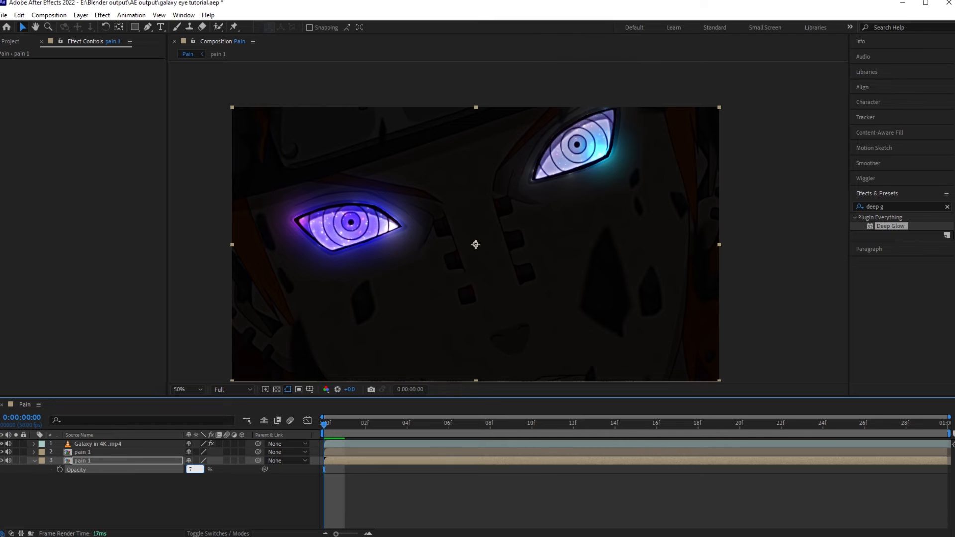
key("Return")
Set the feather of Mask 1 and Mask 2 on the upper pain 1 layer to 15 pixels each
scroll(302, 230, "up", 1)
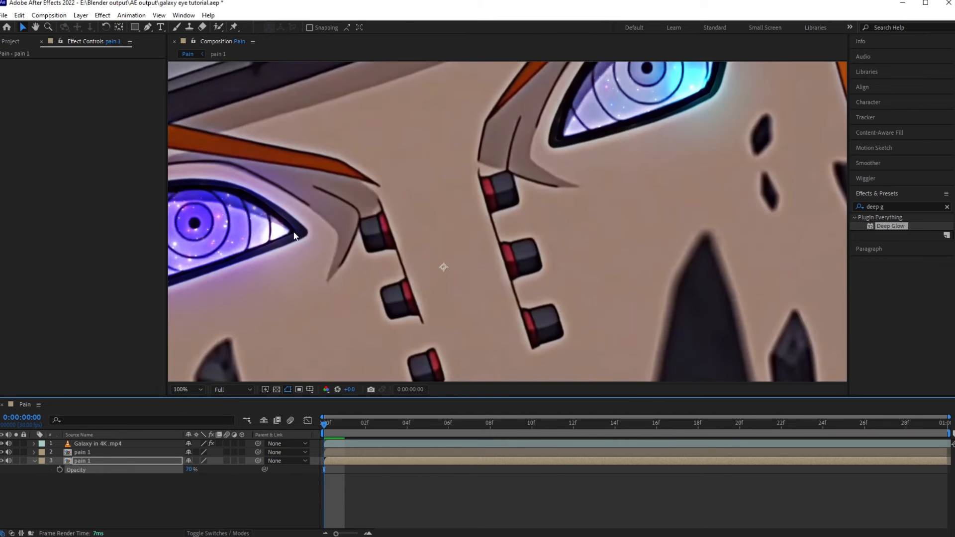
left_click_drag(238, 236, 575, 251)
left_click(367, 453)
key("f")
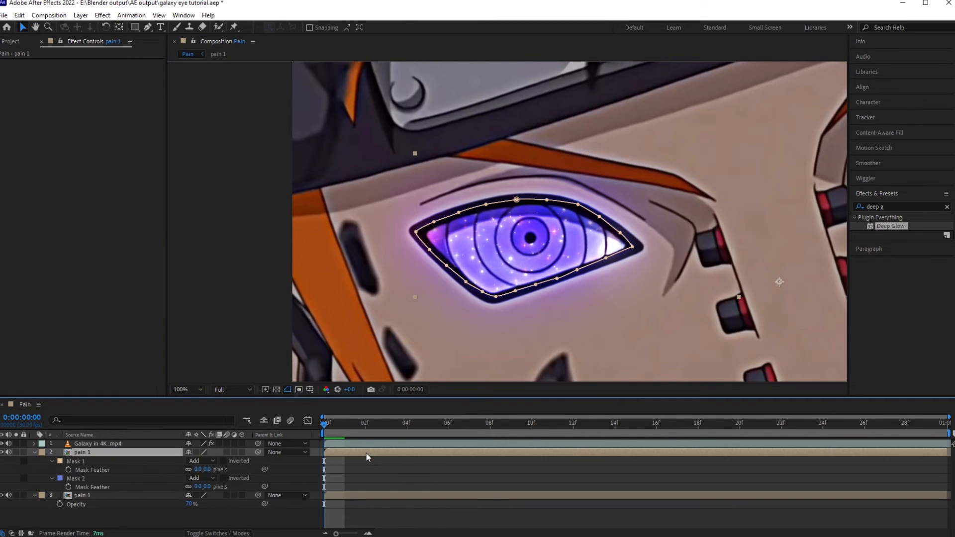
left_click(198, 470)
type("15")
key("Return")
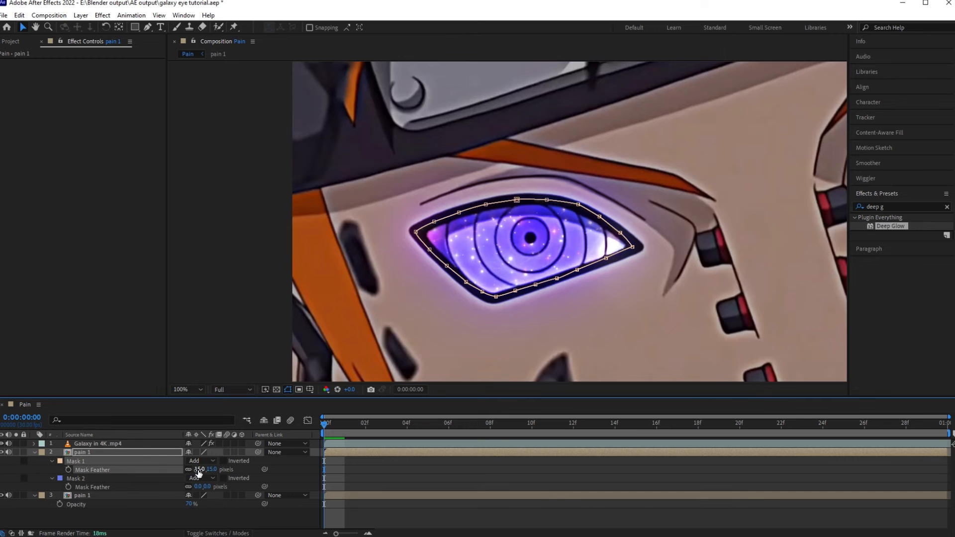
left_click(199, 488)
type("15")
key("Return")
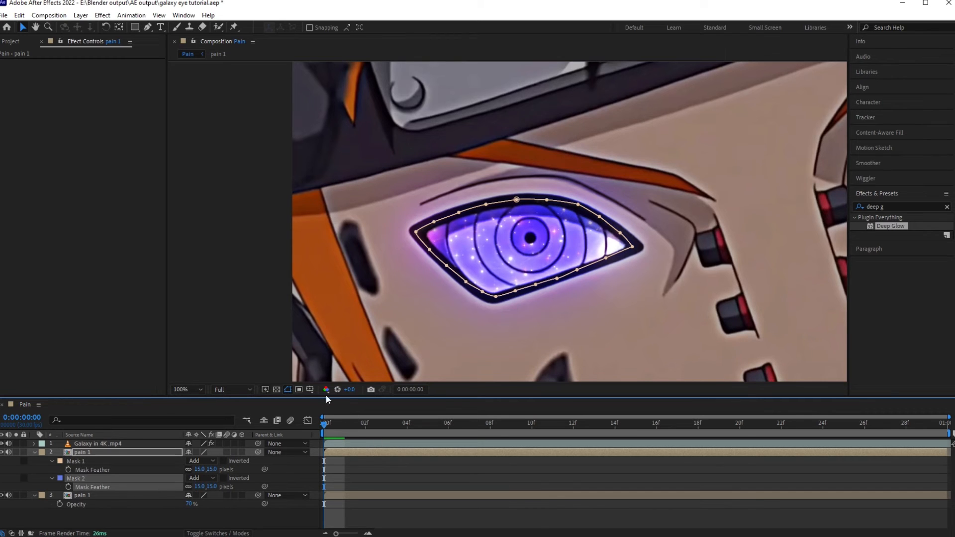
Hide the mask outlines in the viewer and set Mask 1's expansion to 5 pixels on the upper pain 1 layer
left_click(288, 389)
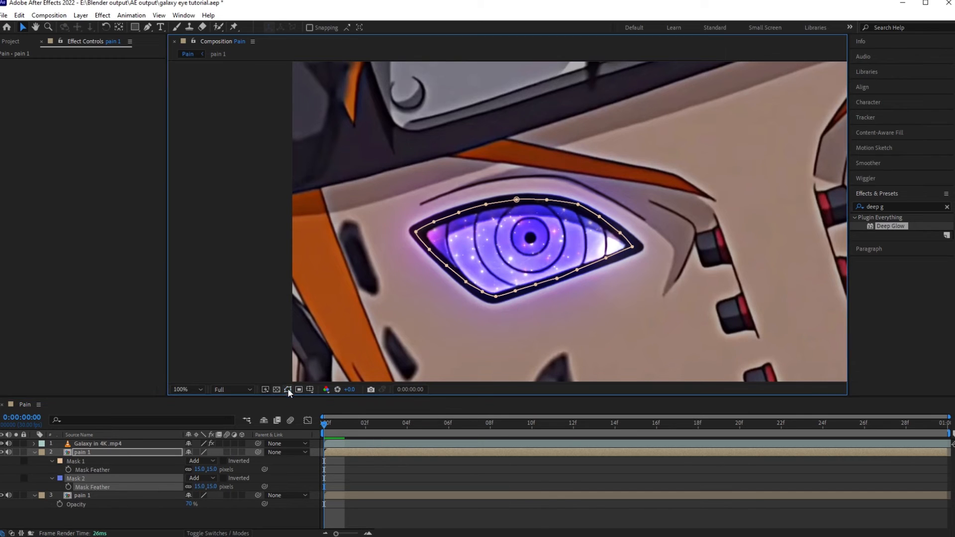
left_click(53, 461)
left_click(53, 461)
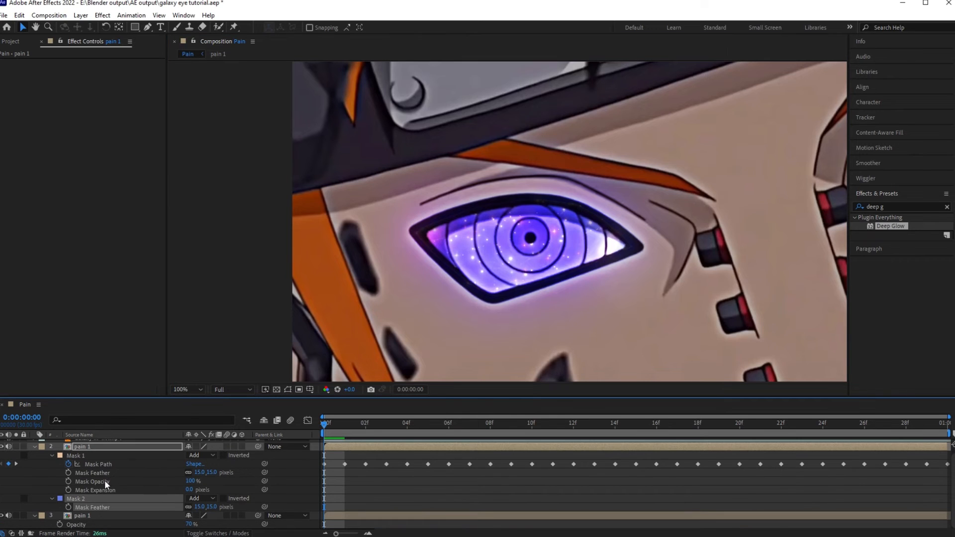
left_click(193, 490)
key("Return")
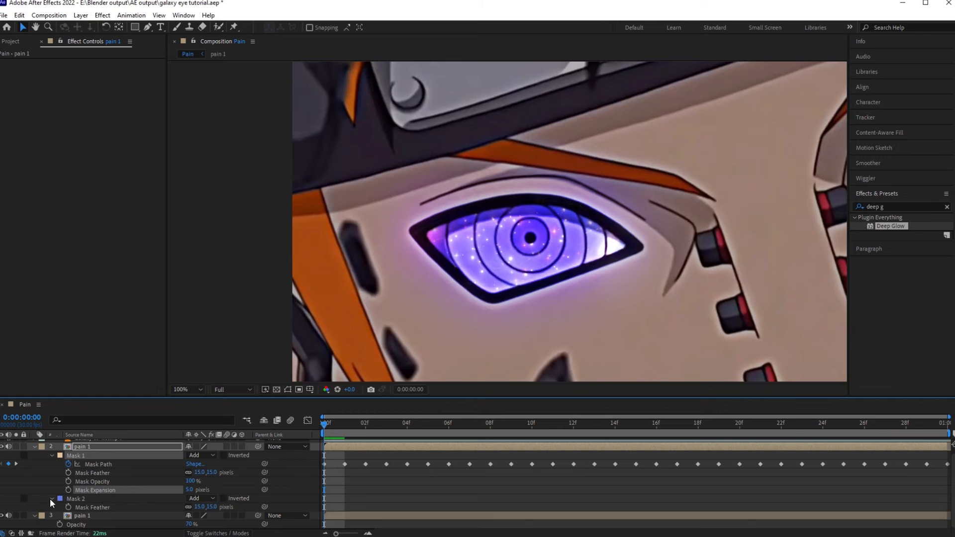
Set Mask 2's expansion to 5 pixels on the upper pain 1 layer
left_click(52, 498)
left_click(52, 500)
left_click(52, 506)
scroll(115, 481, "down", 3)
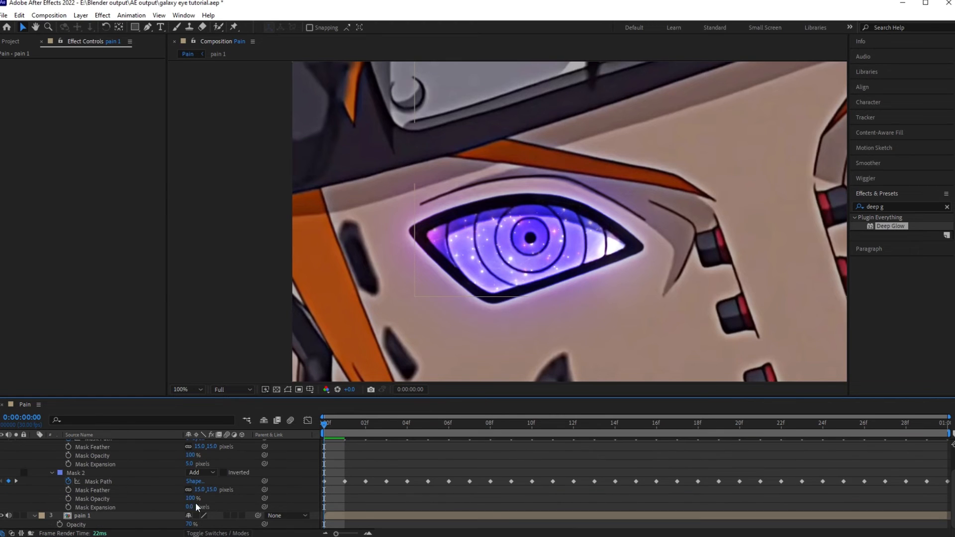
left_click(191, 505)
type("5")
key("Return")
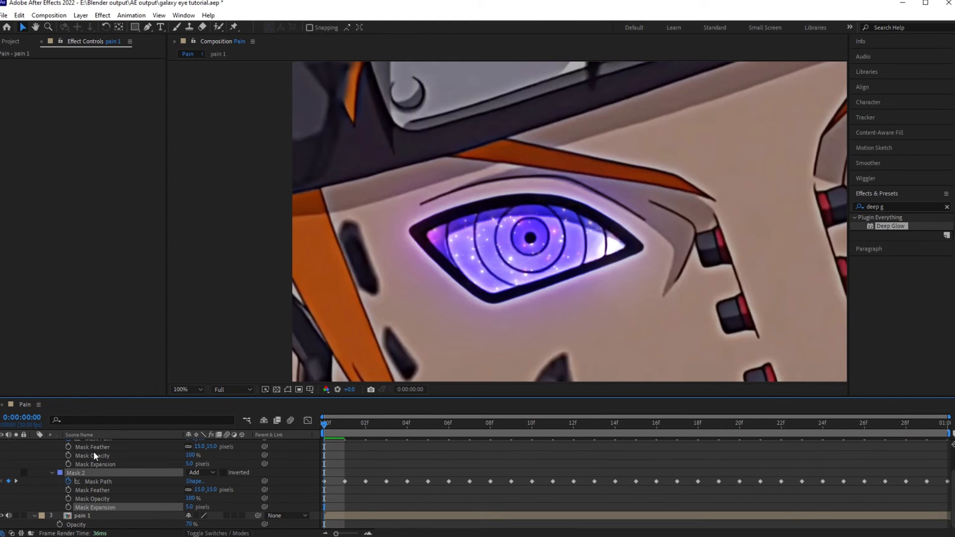
Collapse the upper pain 1 layer, preview the softened masks and check both glowing eyes in the full frame
scroll(70, 460, "up", 5)
left_click(32, 452)
key("space")
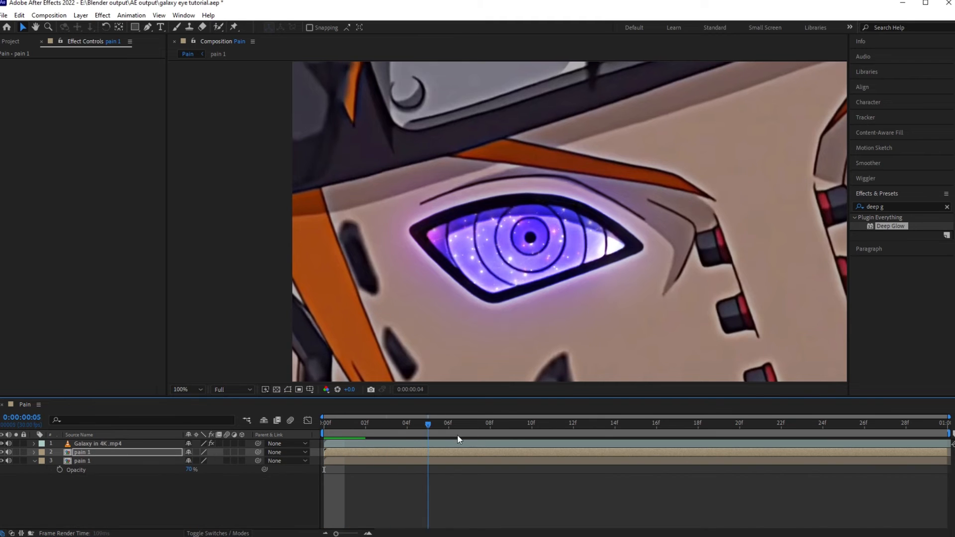
key("space")
scroll(605, 276, "down", 2)
left_click_drag(605, 276, 581, 211)
scroll(473, 299, "up", 1)
Apply the Curves effect to the lowest pain 1 layer and pull the RGB curve's lower part down to darken the face
left_click(900, 206)
type("c")
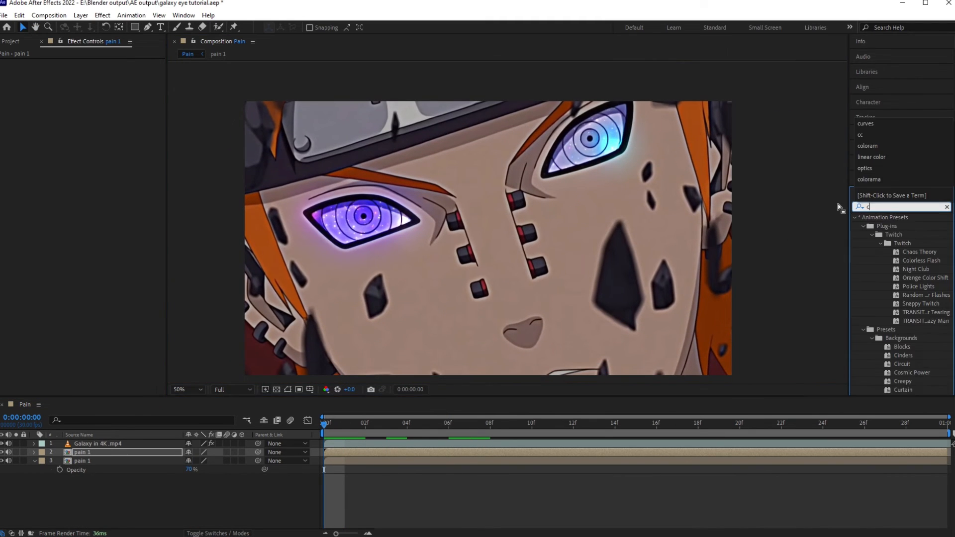
type("urves")
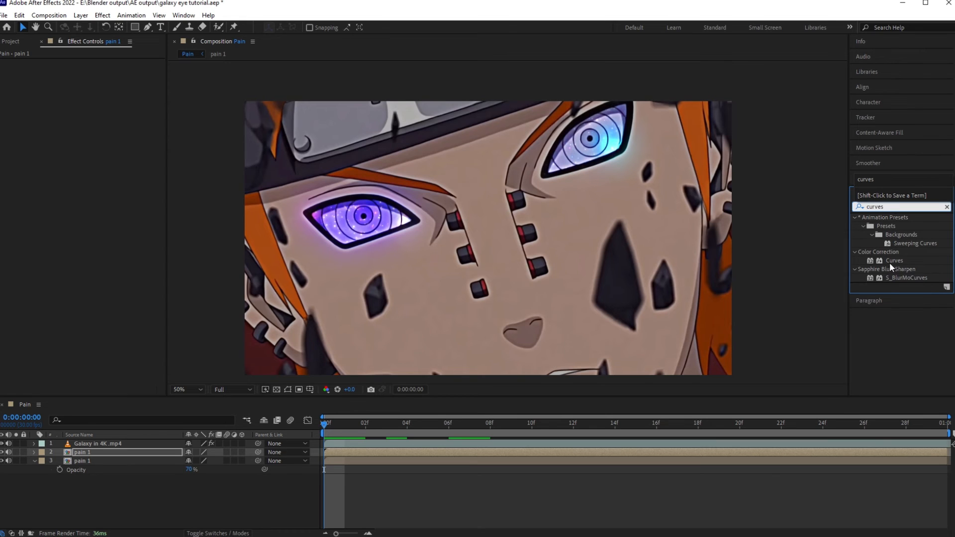
left_click_drag(891, 263, 279, 462)
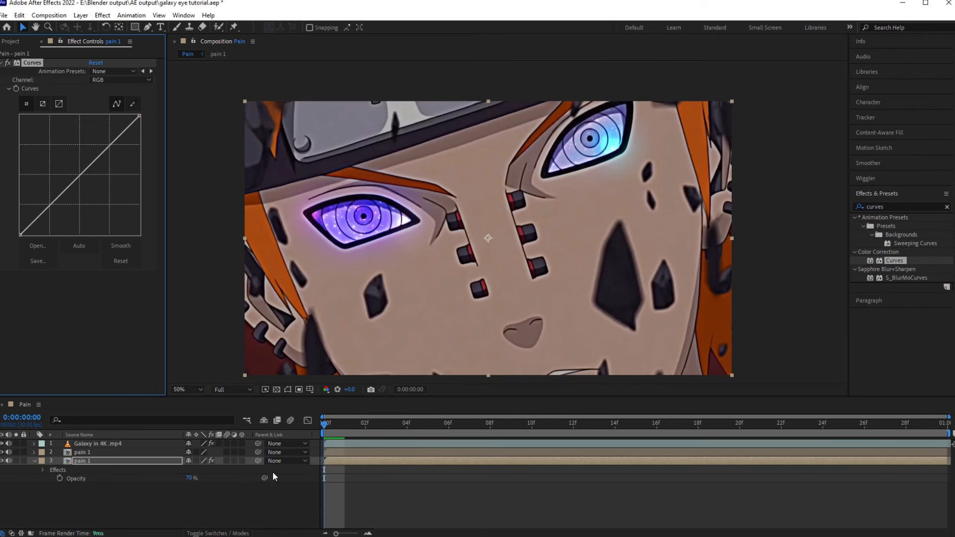
left_click_drag(46, 203, 51, 222)
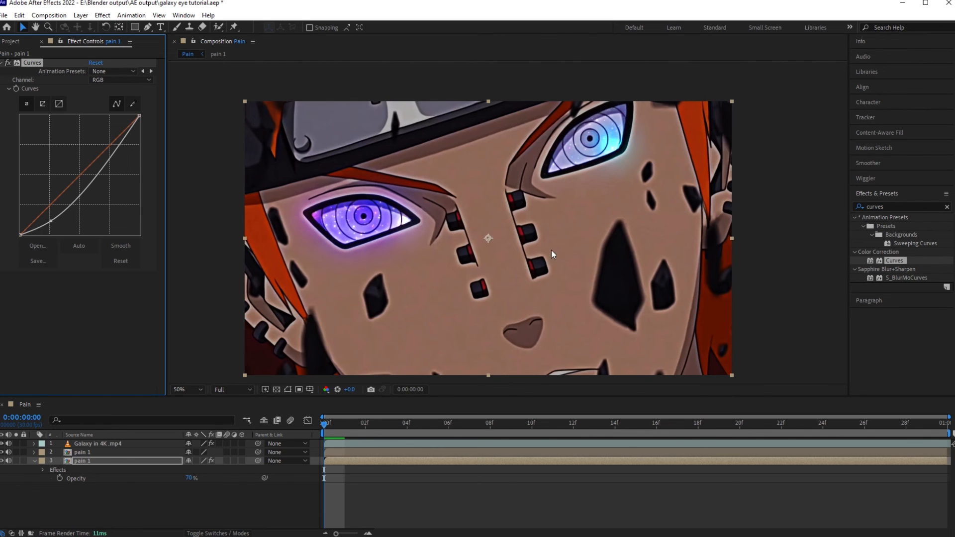
Preview the finished galaxy eye effect over the darkened face
scroll(551, 250, "down", 2)
scroll(546, 244, "up", 2)
left_click_drag(499, 231, 509, 220)
key("space")
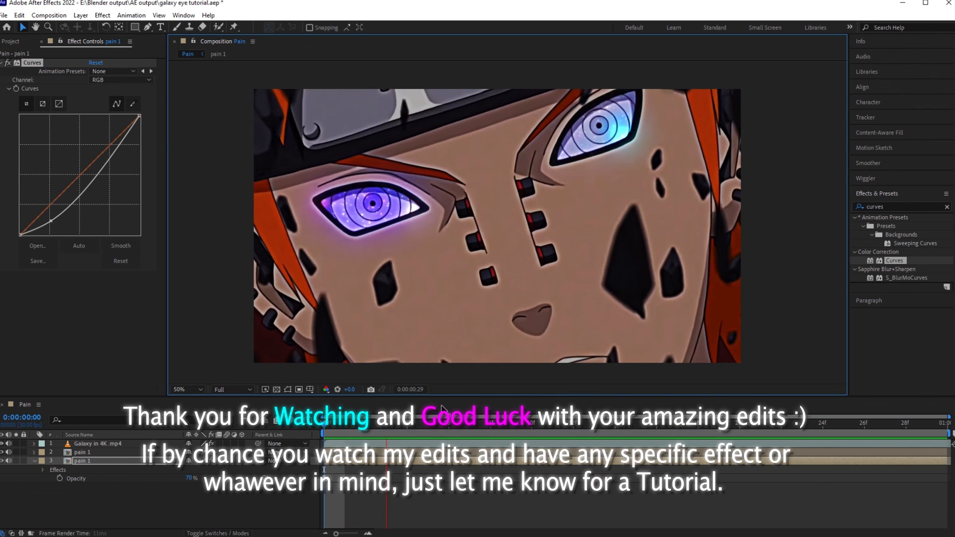
key("space")
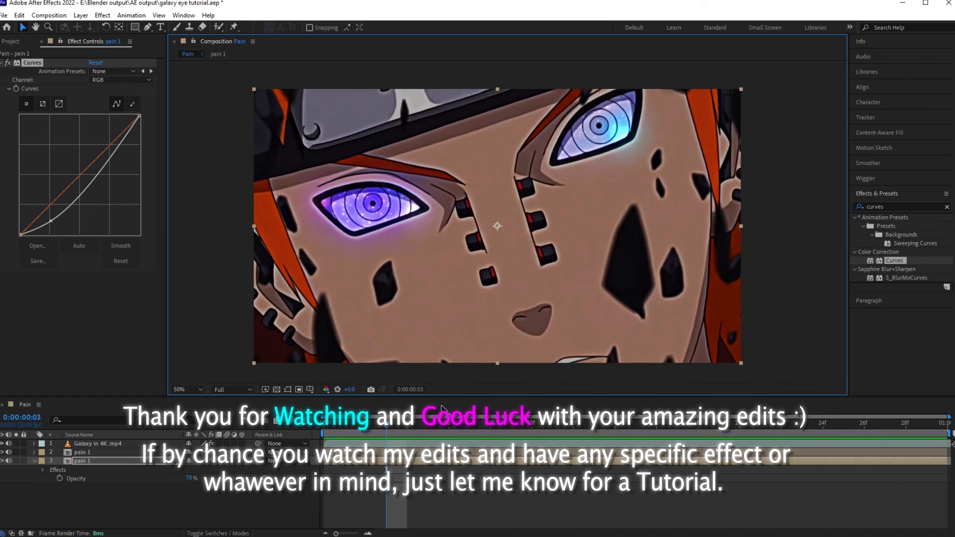